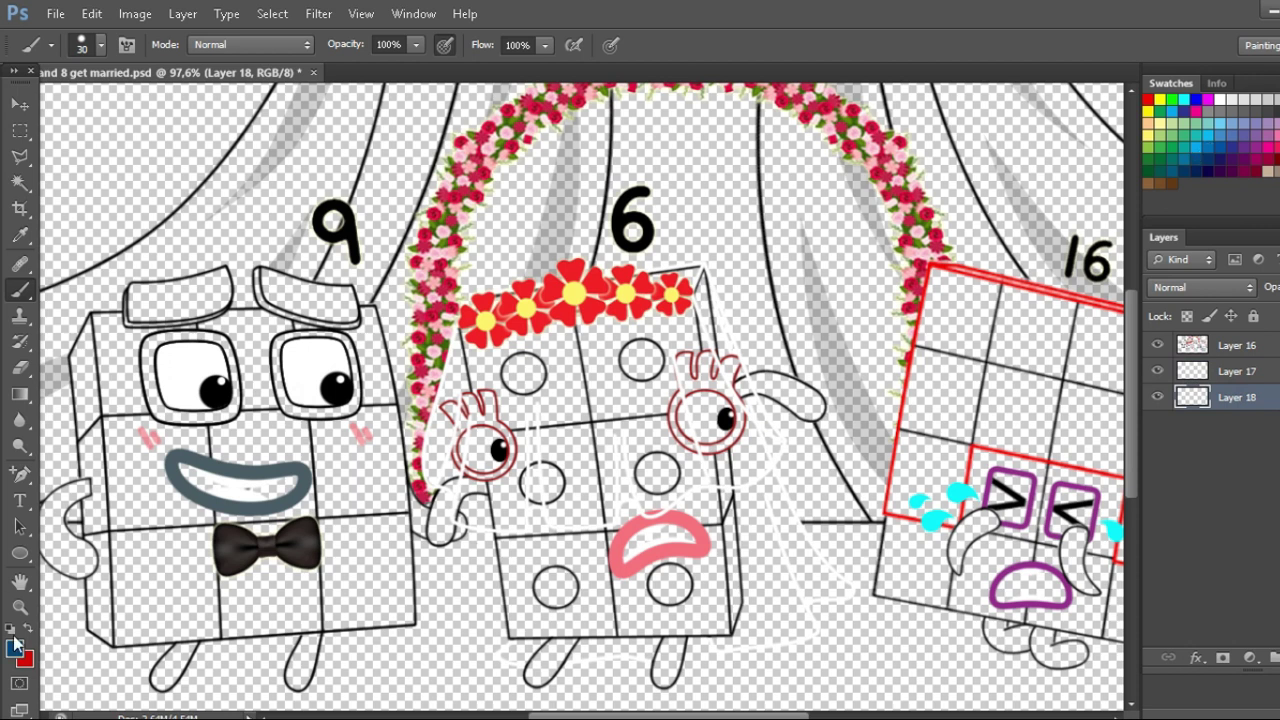
Paint the eye frames and both eyebrows of character 9 dark slate blue.
left_click(1270, 250)
mouse_move(284, 348)
left_mouse_down()
mouse_move(340, 350)
mouse_move(356, 402)
mouse_move(305, 414)
mouse_move(278, 380)
mouse_move(287, 358)
left_mouse_up()
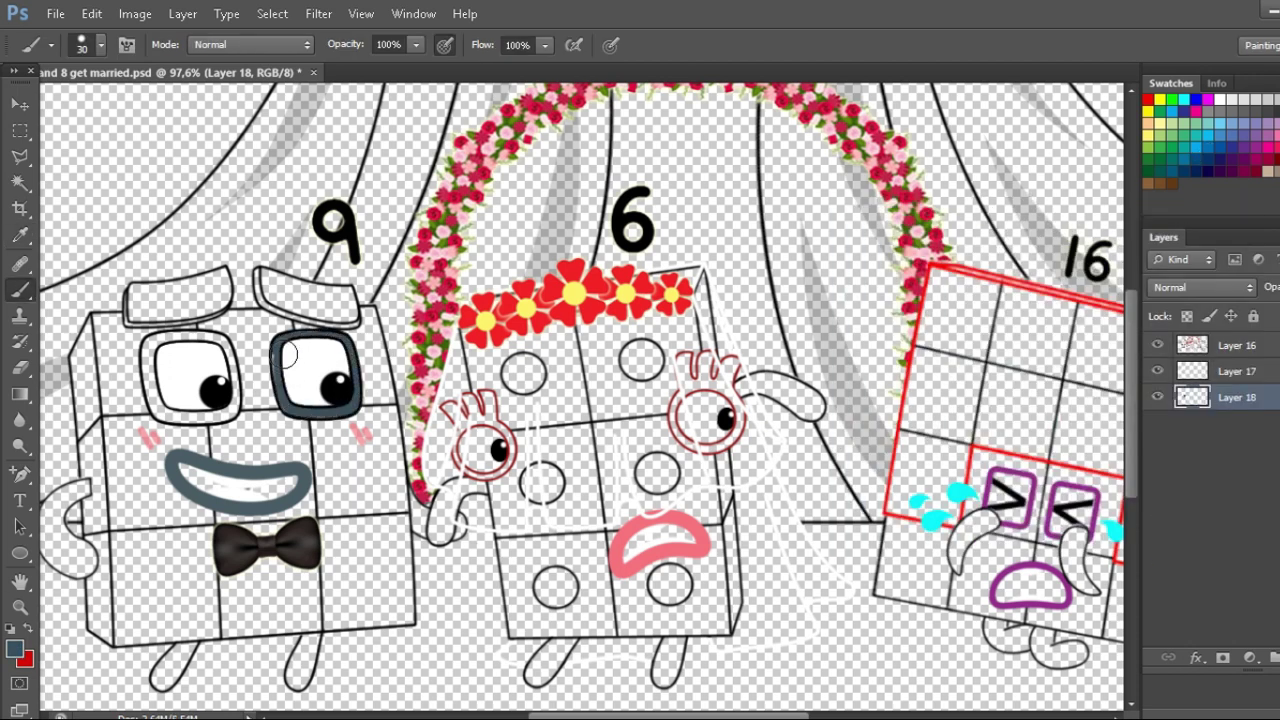
mouse_move(161, 347)
left_mouse_down()
mouse_move(225, 340)
mouse_move(234, 400)
mouse_move(185, 416)
mouse_move(155, 380)
mouse_move(157, 355)
left_mouse_up()
left_click_drag(141, 301, 216, 285)
key("[")
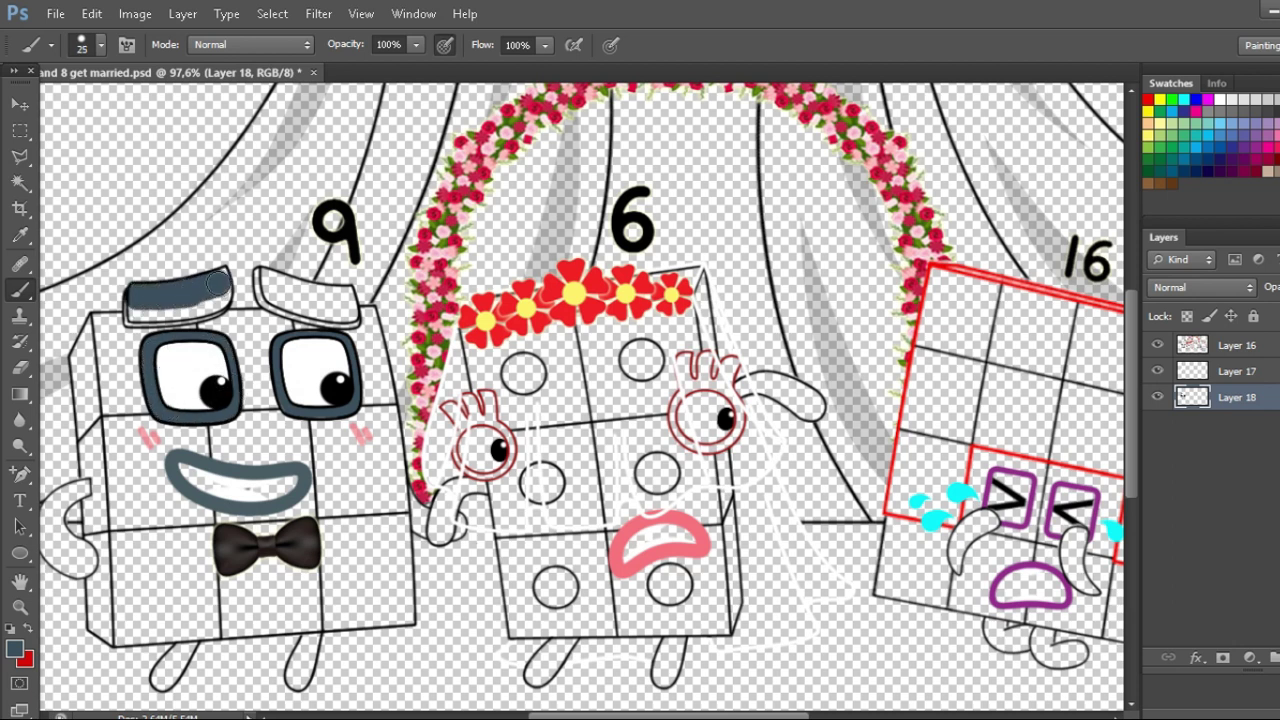
left_click_drag(170, 320, 131, 297)
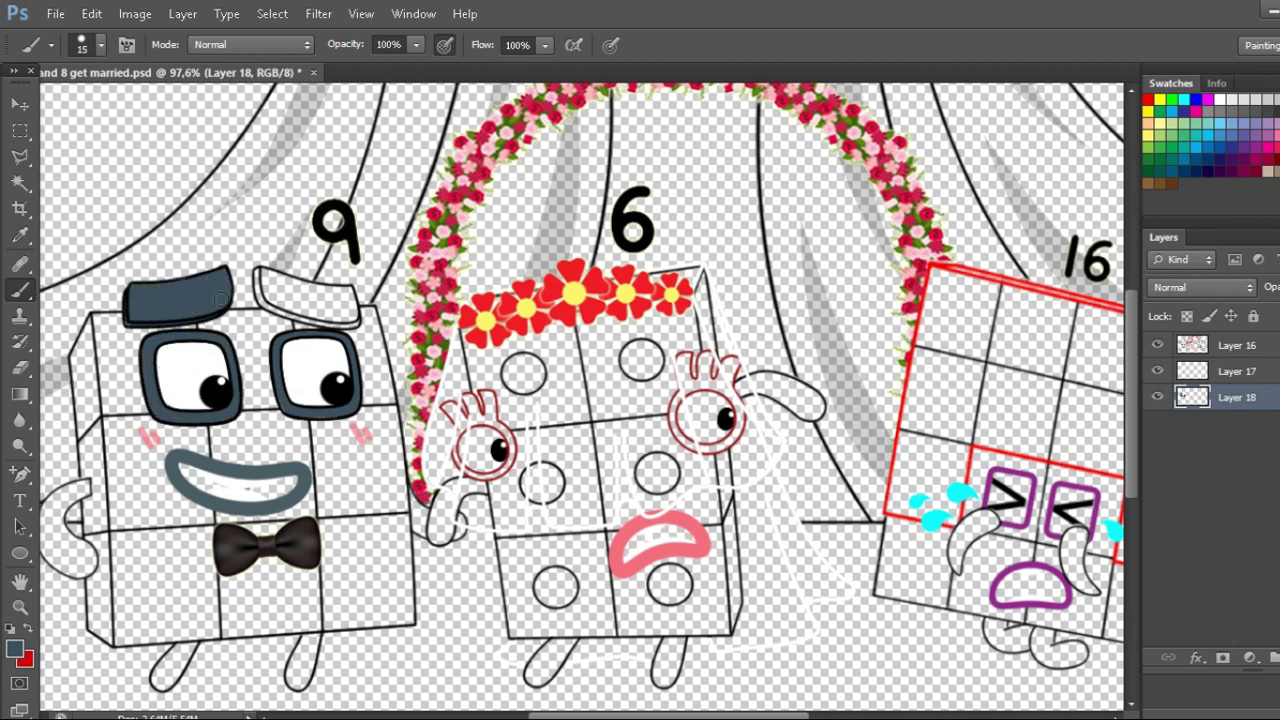
mouse_move(262, 296)
left_mouse_down()
mouse_move(329, 319)
mouse_move(265, 285)
mouse_move(334, 297)
left_mouse_up()
Paint both arms and both legs of character 9 dark slate blue.
scroll(119, 493, "down", 1)
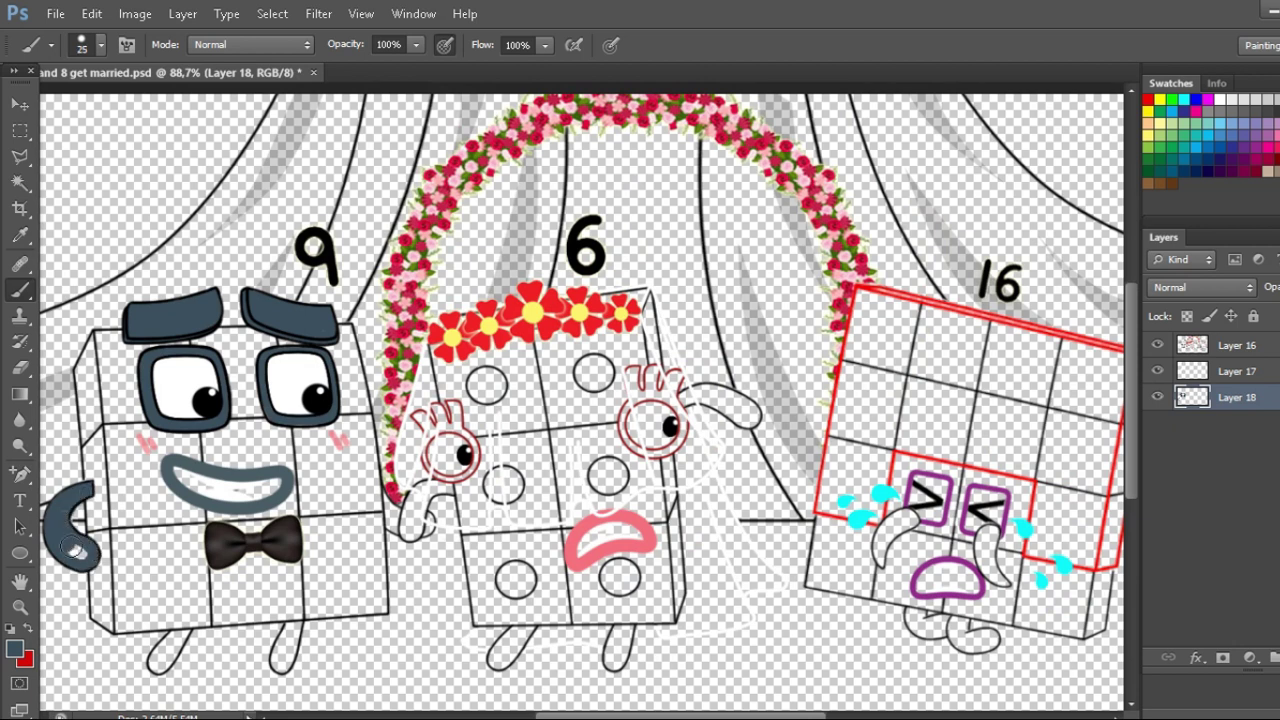
key("e")
key("b")
key("bracketright")
key("bracketright")
key("bracketright")
key("bracketright")
left_click_drag(403, 522, 416, 525)
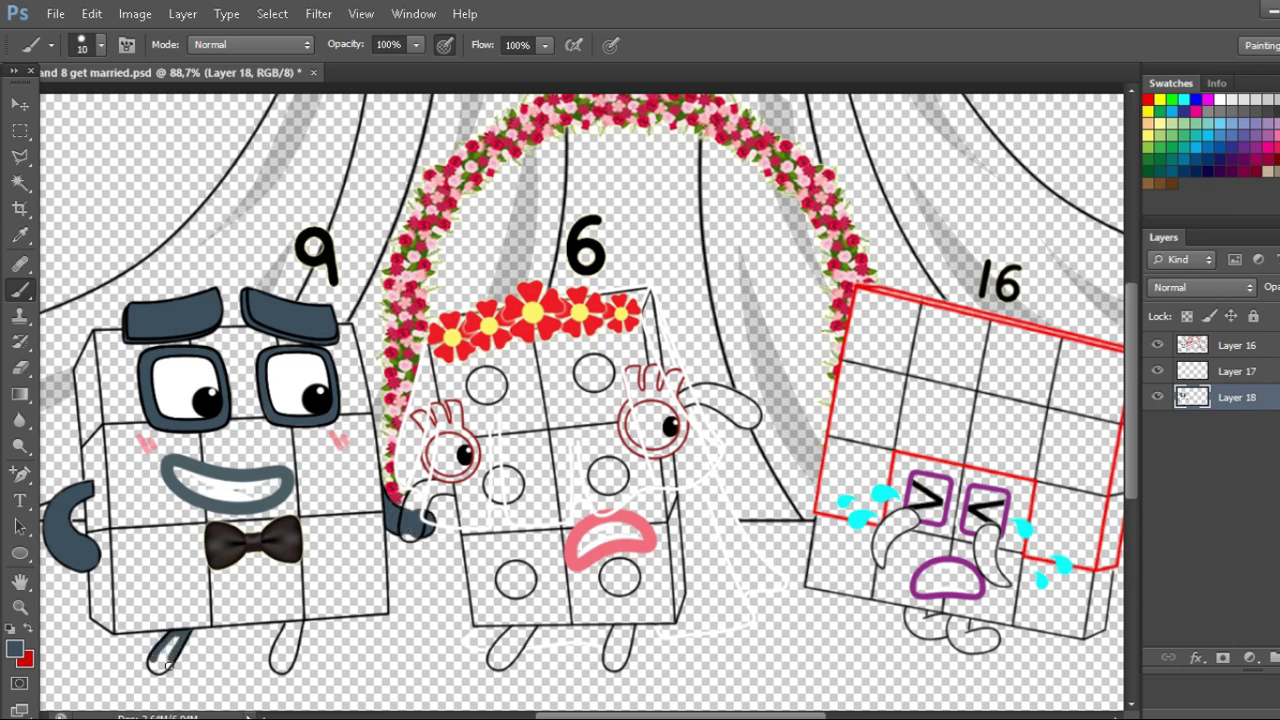
left_click_drag(290, 628, 282, 660)
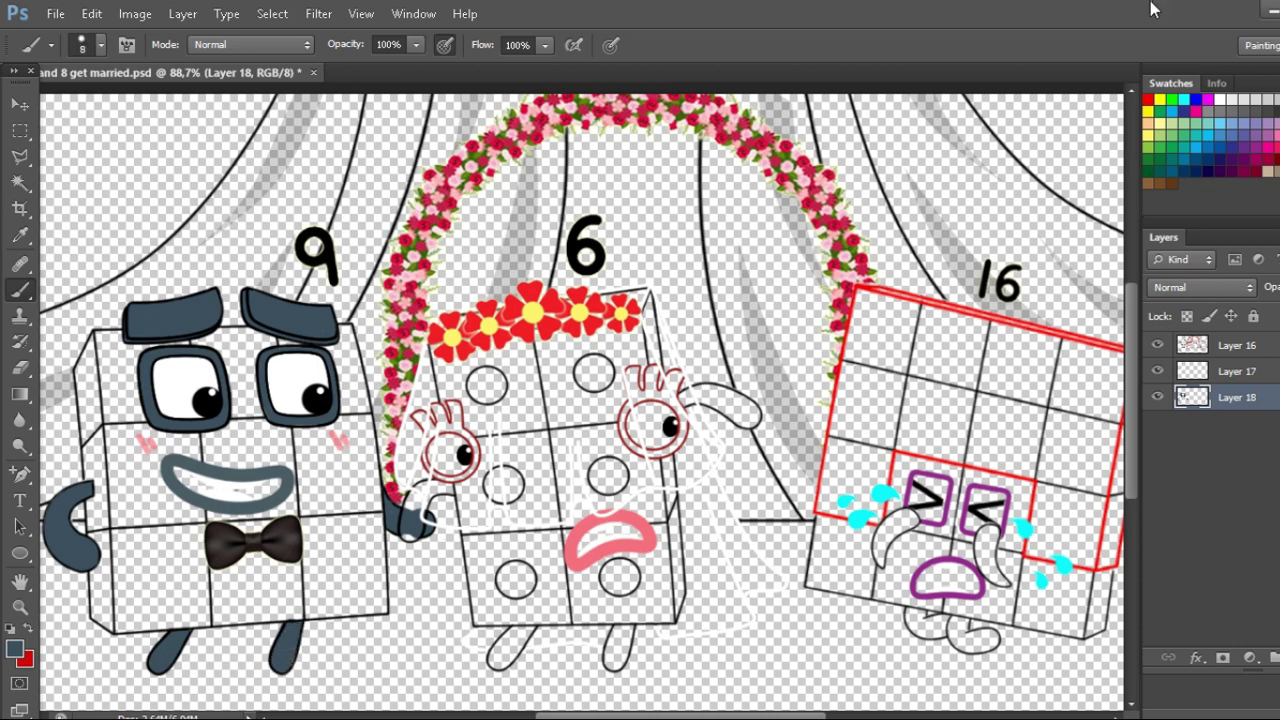
Fill the gap inside character 9's open mouth with black, leaving the teeth white.
key("bracketright")
key("bracketright")
key("bracketright")
left_click_drag(188, 476, 268, 486)
On a new layer beneath the slate blue one, paint the edges of character 9's top block row dark brown.
key("ctrl+shift+alt+n")
key("ctrl+bracketleft")
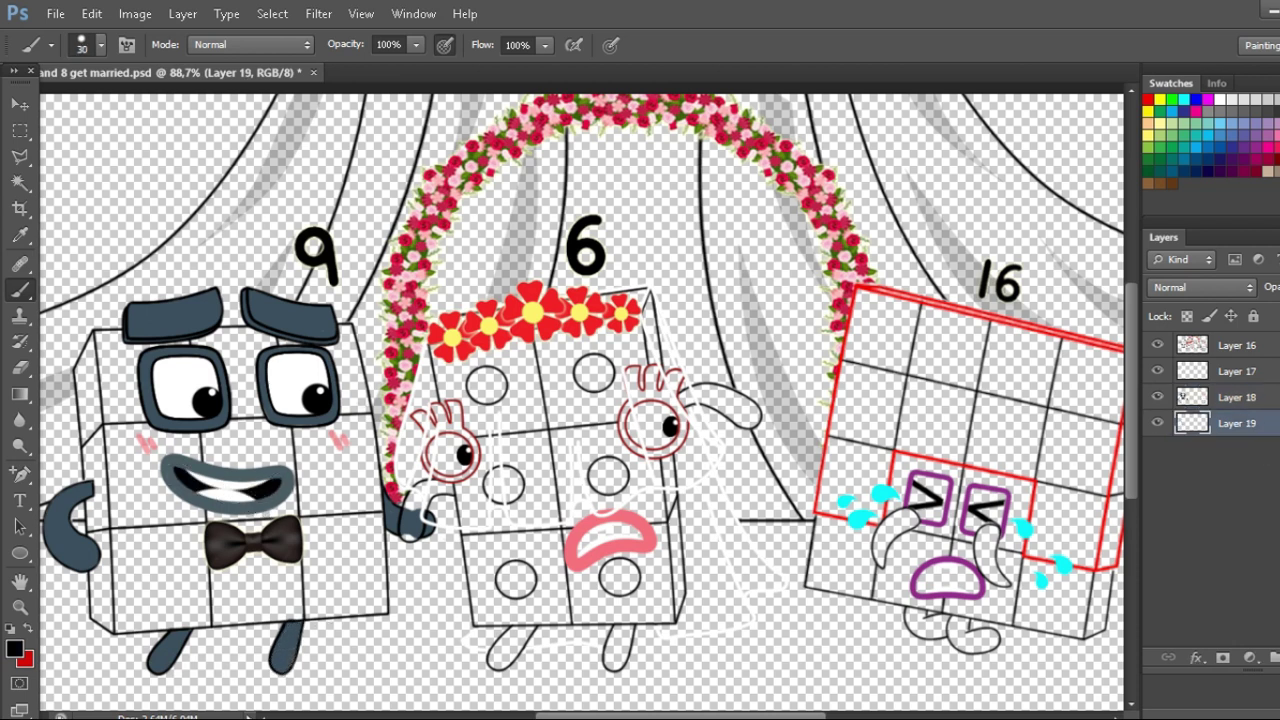
mouse_move(100, 342)
left_mouse_down()
mouse_move(323, 333)
mouse_move(343, 336)
mouse_move(356, 400)
left_mouse_up()
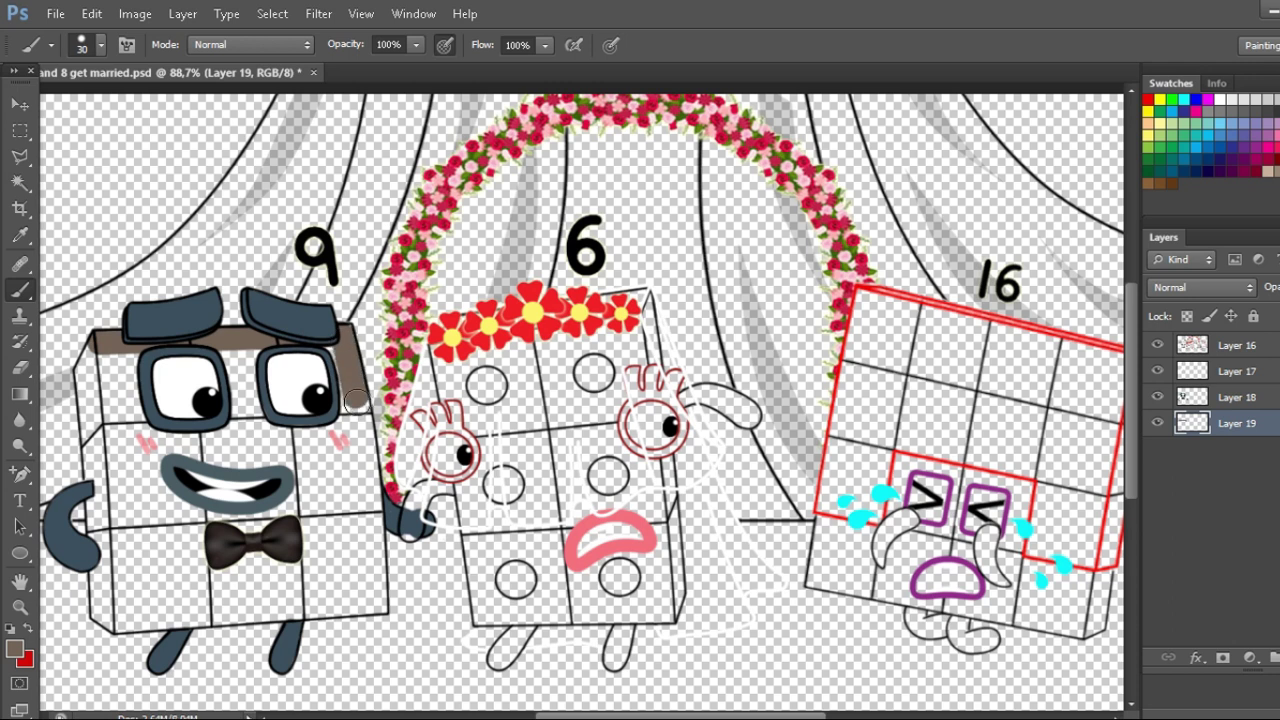
mouse_move(105, 417)
left_mouse_down()
mouse_move(320, 409)
mouse_move(103, 419)
left_mouse_up()
left_click_drag(80, 376, 84, 430)
left_click_drag(94, 345, 82, 368)
Fill the rest of character 9's top block row and its side face with dark brown.
key("bracketright")
key("bracketright")
key("bracketright")
key("bracketright")
key("bracketright")
mouse_move(96, 360)
left_mouse_down()
mouse_move(99, 371)
mouse_move(325, 372)
left_mouse_up()
mouse_move(210, 398)
left_mouse_down()
mouse_move(163, 385)
mouse_move(92, 405)
mouse_move(130, 398)
mouse_move(84, 412)
left_mouse_up()
key("bracketleft")
key("bracketleft")
key("bracketleft")
key("bracketleft")
key("bracketleft")
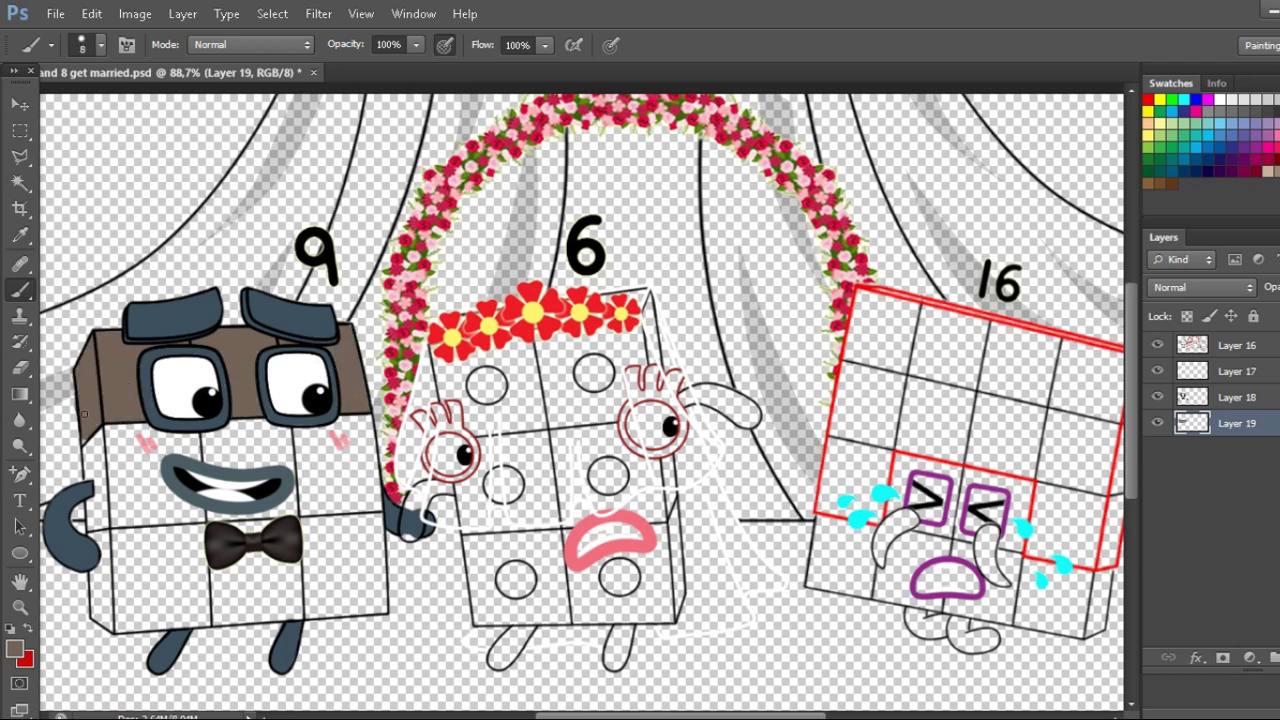
On a new layer beneath, paint the side face and edges of character 9's middle block row medium brown.
key("ctrl+shift+alt+n")
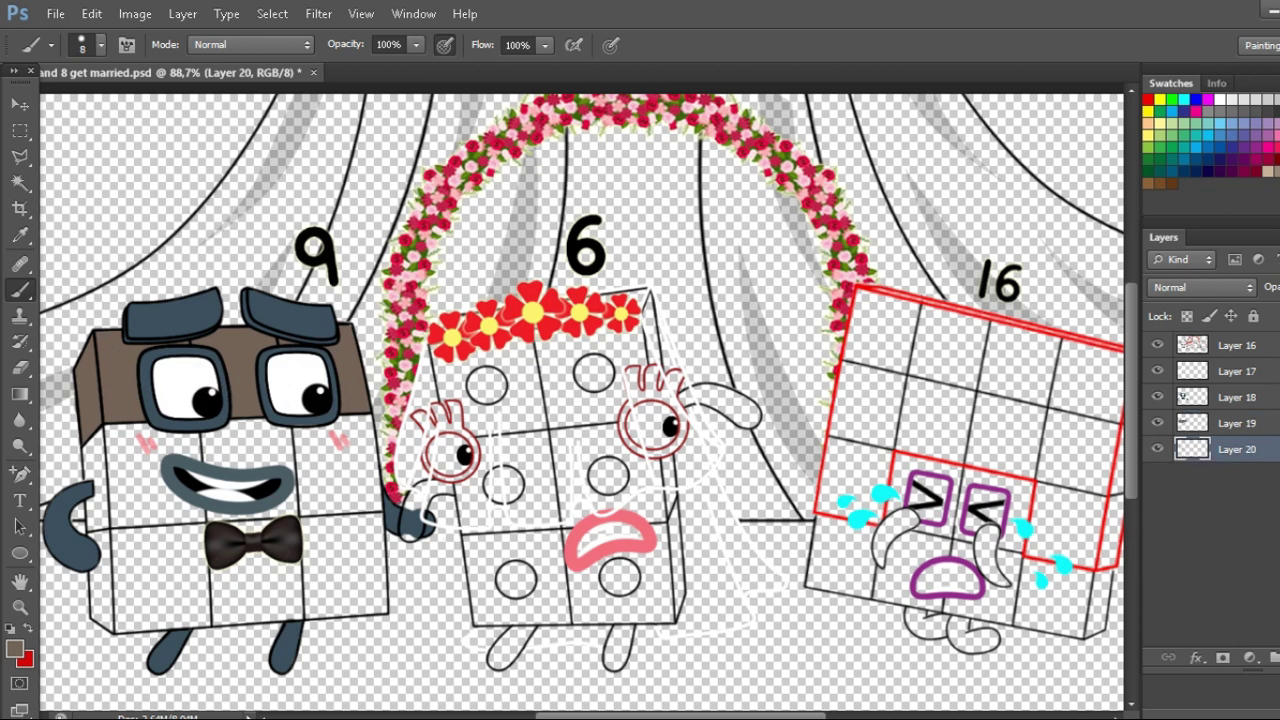
key("bracketright")
key("bracketright")
key("bracketright")
key("bracketright")
left_click_drag(95, 441, 96, 510)
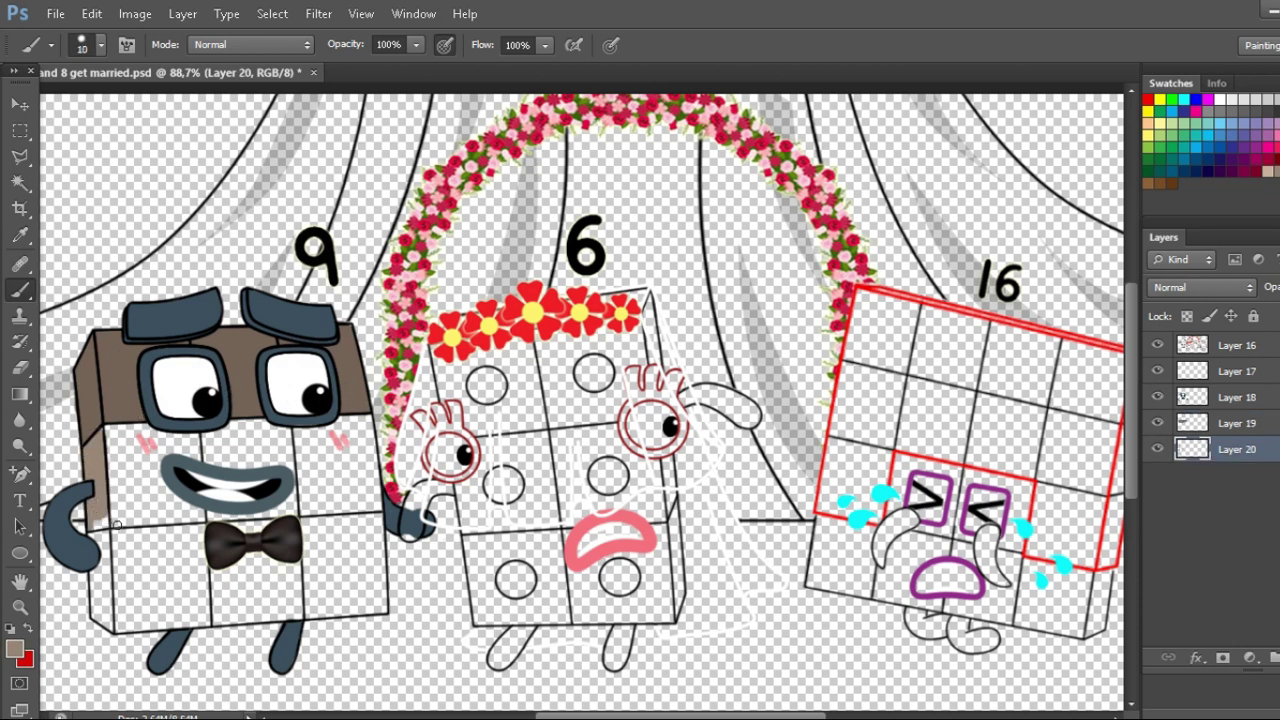
left_click(117, 525, "shift")
left_click(376, 511, "shift")
left_click(367, 419, "shift")
Fill the inside of character 9's middle block row with medium brown using a larger brush.
key("bracketright")
key("bracketright")
key("bracketright")
key("bracketright")
key("bracketright")
key("bracketright")
key("bracketright")
left_click(122, 438)
left_click(350, 426, "shift")
left_click(360, 490, "shift")
left_click_drag(108, 510, 140, 465)
Paint character 9's bottom block row light beige on a new layer and merge the colour layers below the line art.
key("ctrl+shift+alt+n")
mouse_move(116, 538)
left_mouse_down()
mouse_move(110, 610)
mouse_move(350, 606)
mouse_move(355, 530)
mouse_move(150, 526)
mouse_move(188, 580)
left_mouse_up()
left_click(1232, 375)
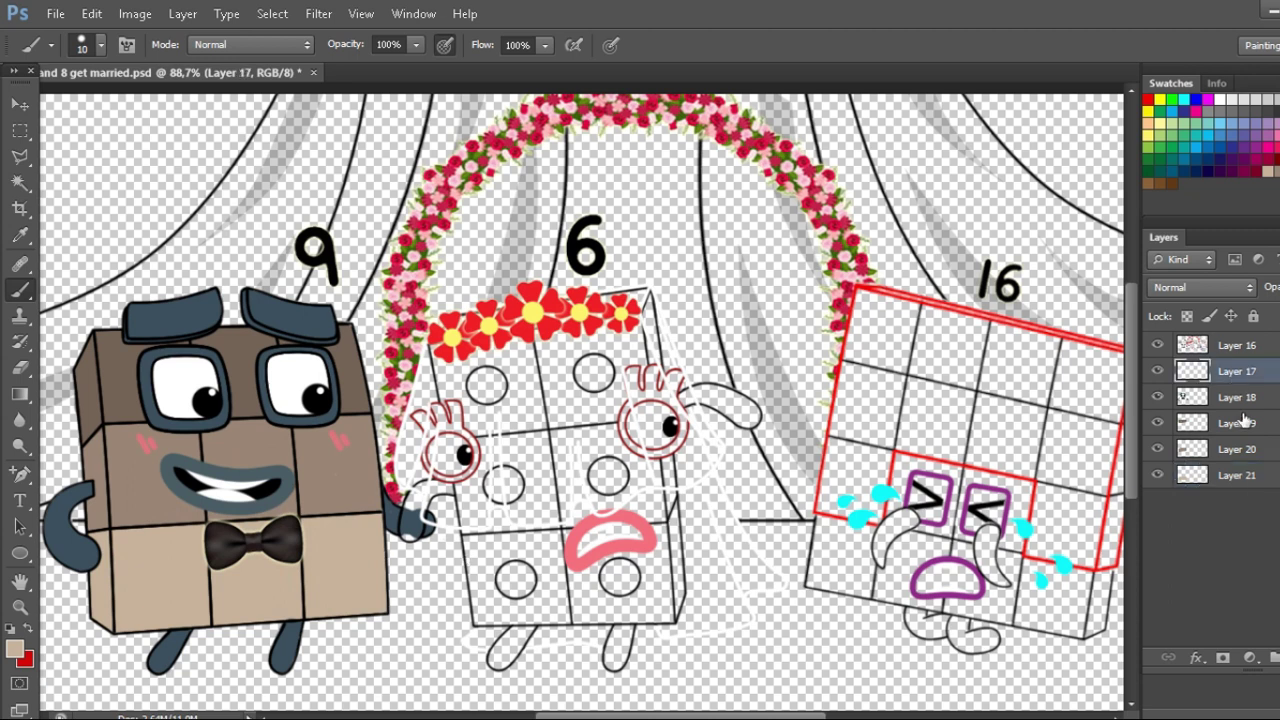
key("ctrl+e")
key("ctrl+e")
key("ctrl+e")
key("ctrl+e")
Paint the inside of both of character 6's eyes white, keeping the pupils black.
left_click(1221, 101)
scroll(488, 452, "up", 5)
key("bracketright")
key("bracketright")
key("bracketright")
key("bracketright")
left_click_drag(423, 450, 425, 455)
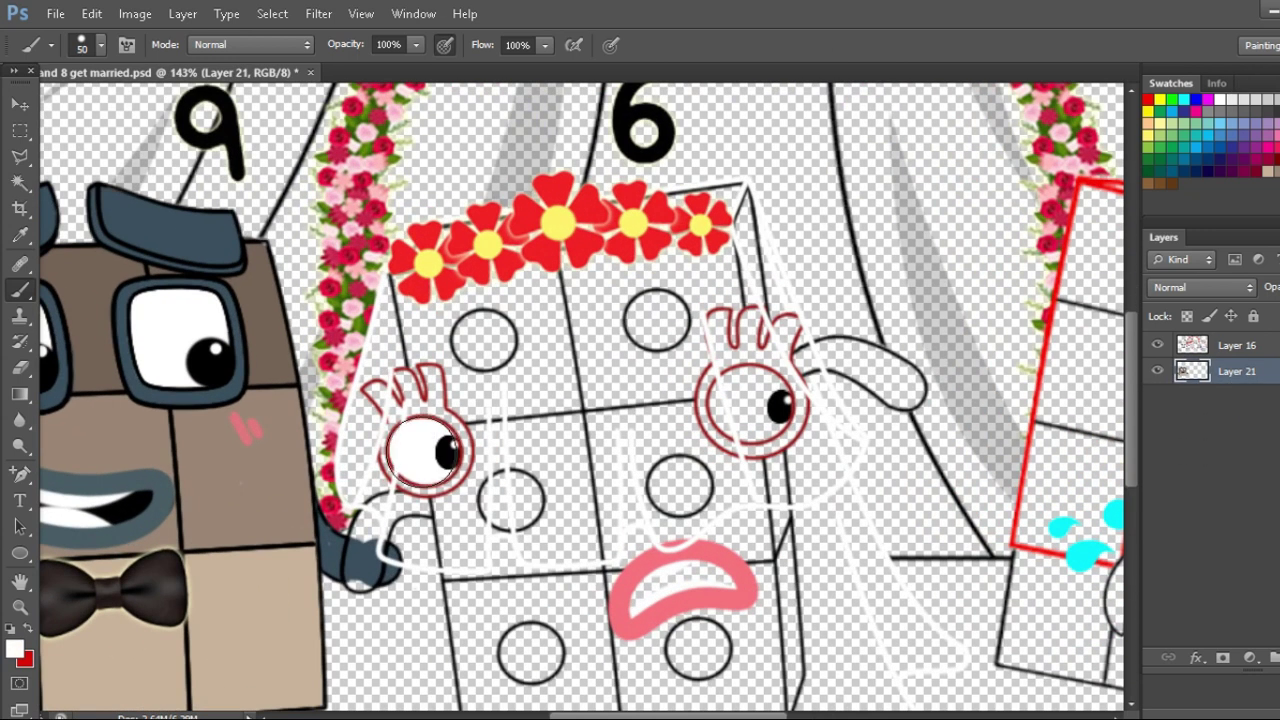
left_click_drag(745, 400, 750, 412)
On a new layer beneath, paint character 6's eye rims and eyelashes red.
left_click(1279, 657)
left_click_drag(1274, 373, 1274, 412)
left_click(1149, 100)
key("bracketright")
left_click_drag(427, 452, 428, 453)
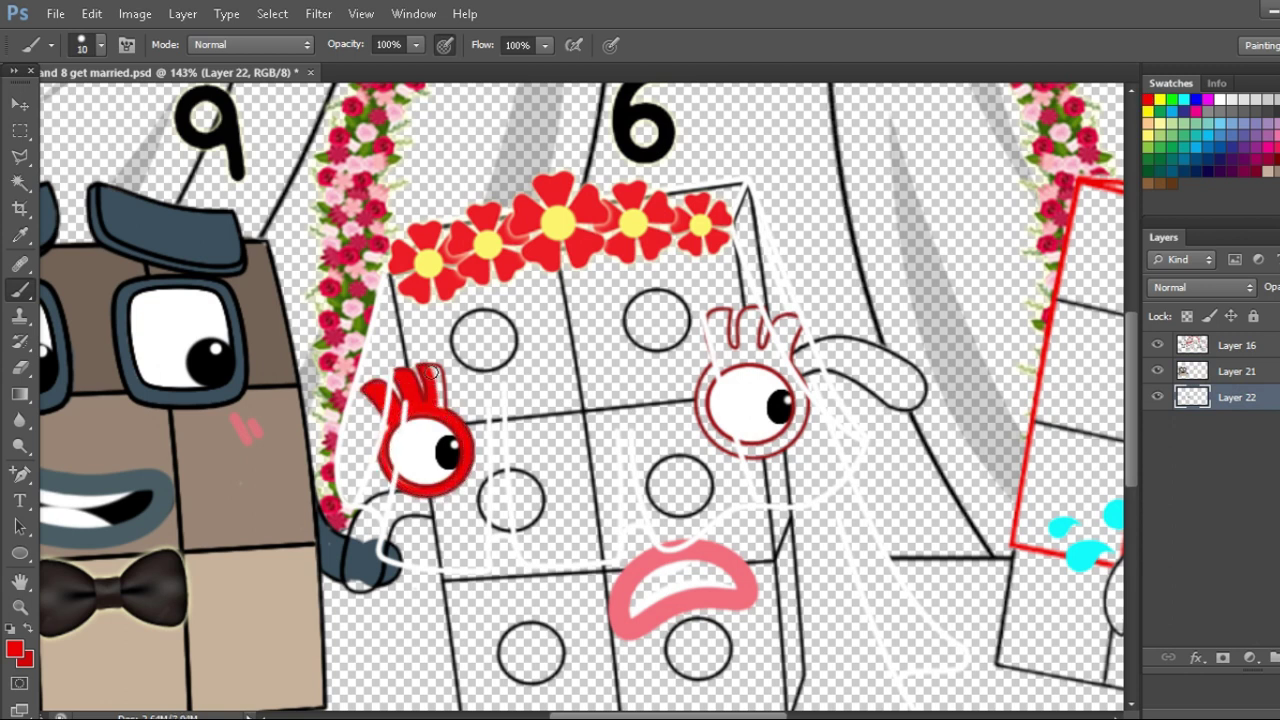
left_click_drag(750, 400, 755, 398)
key("bracketleft")
key("bracketleft")
key("bracketleft")
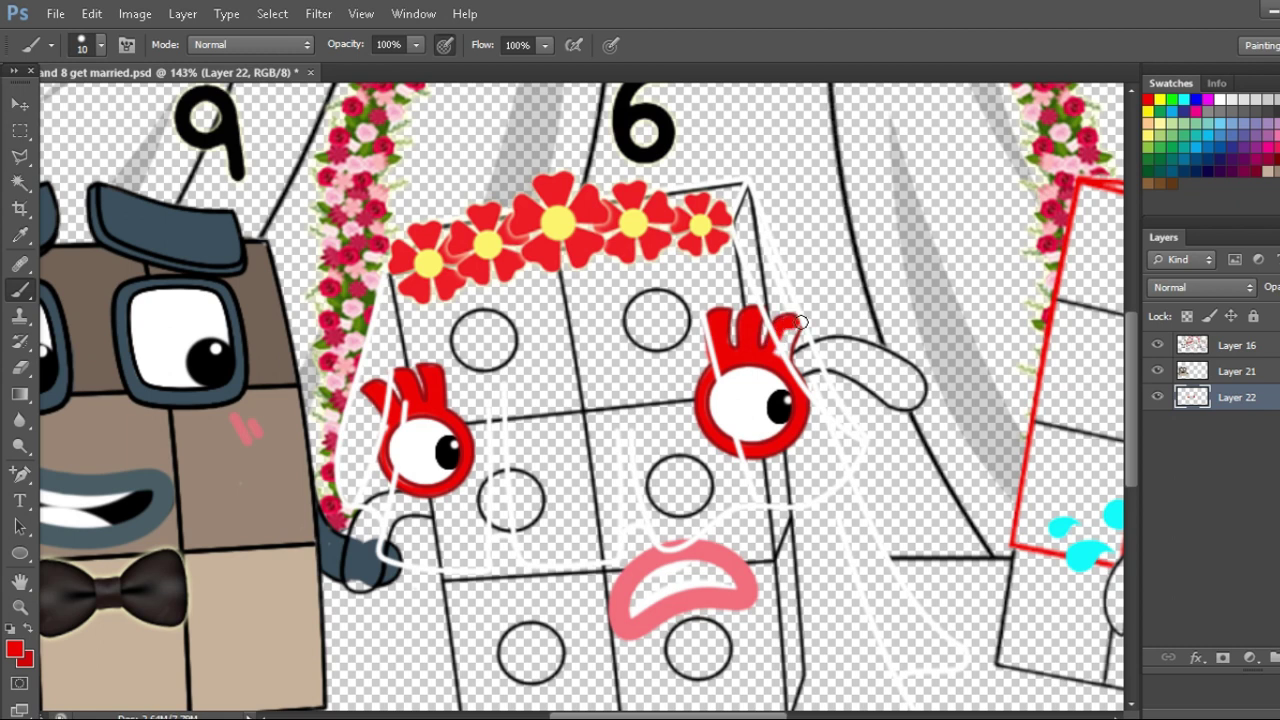
Paint both of character 6's arms light red on a new layer, covering the slate blue where the hands overlap.
key("ctrl+shift+alt+n")
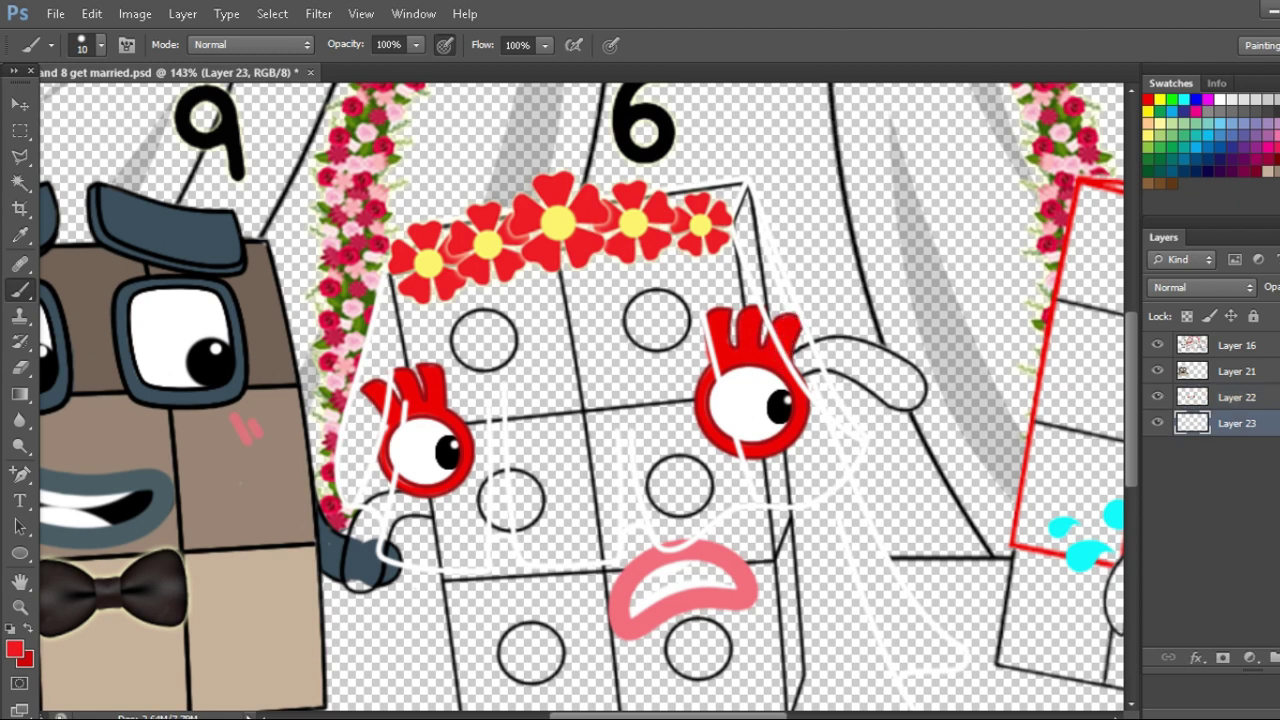
left_click_drag(393, 502, 424, 507)
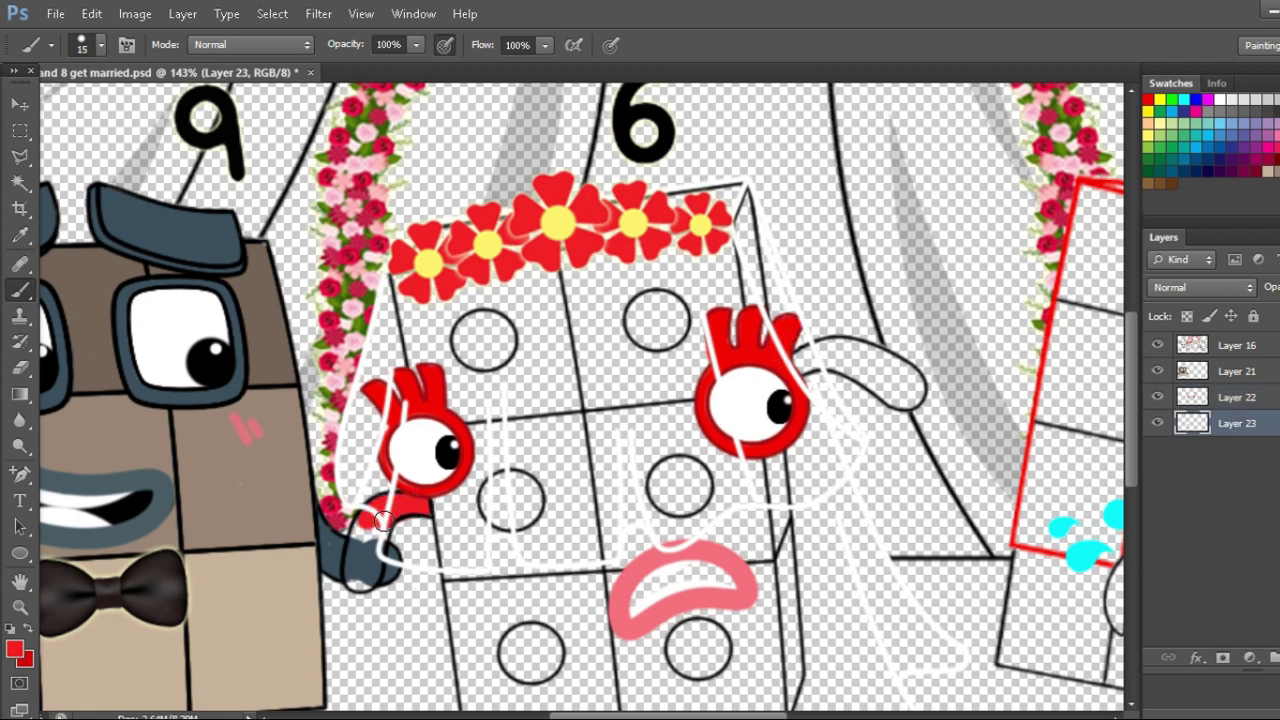
left_click(1225, 373)
left_click_drag(361, 536, 373, 567)
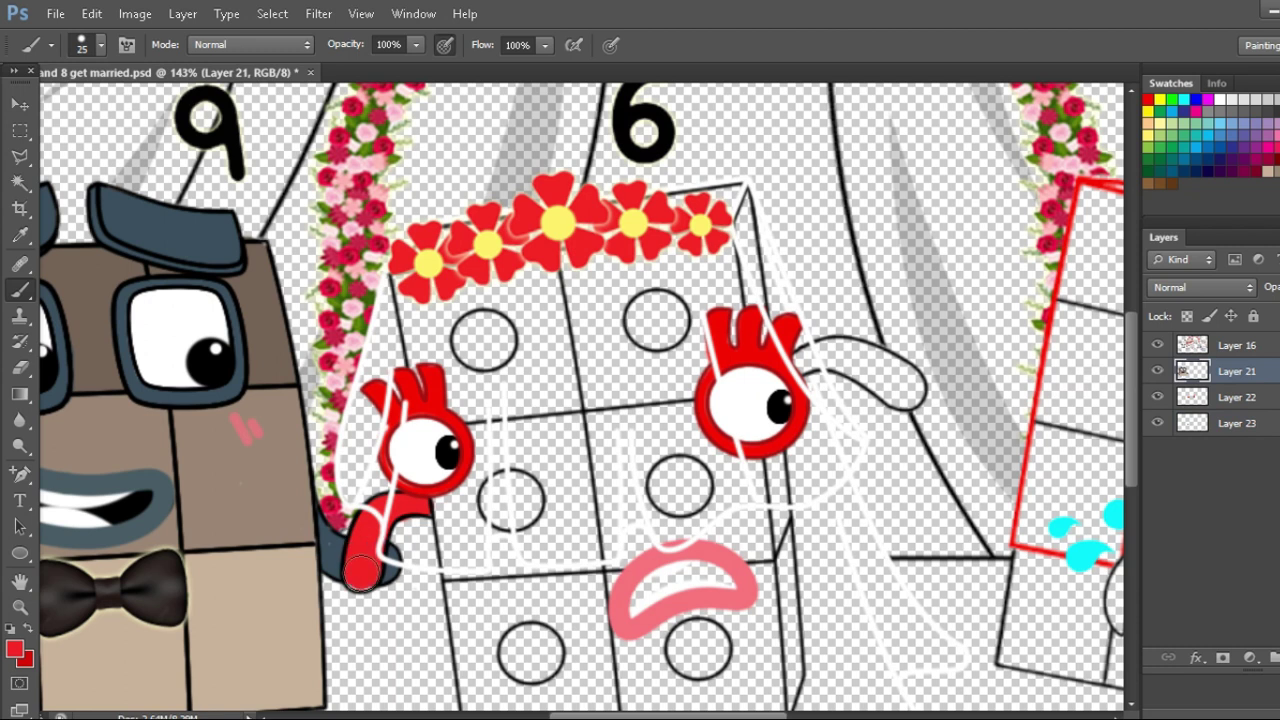
key("alt+bracketleft")
key("alt+bracketleft")
key("bracketleft")
mouse_move(798, 358)
left_mouse_down()
mouse_move(845, 345)
mouse_move(900, 372)
mouse_move(906, 393)
mouse_move(824, 361)
left_mouse_up()
Paint both of character 6's legs light red.
scroll(660, 370, "down", 3)
scroll(547, 699, "up", 2)
key("bracketleft")
key("bracketleft")
key("bracketleft")
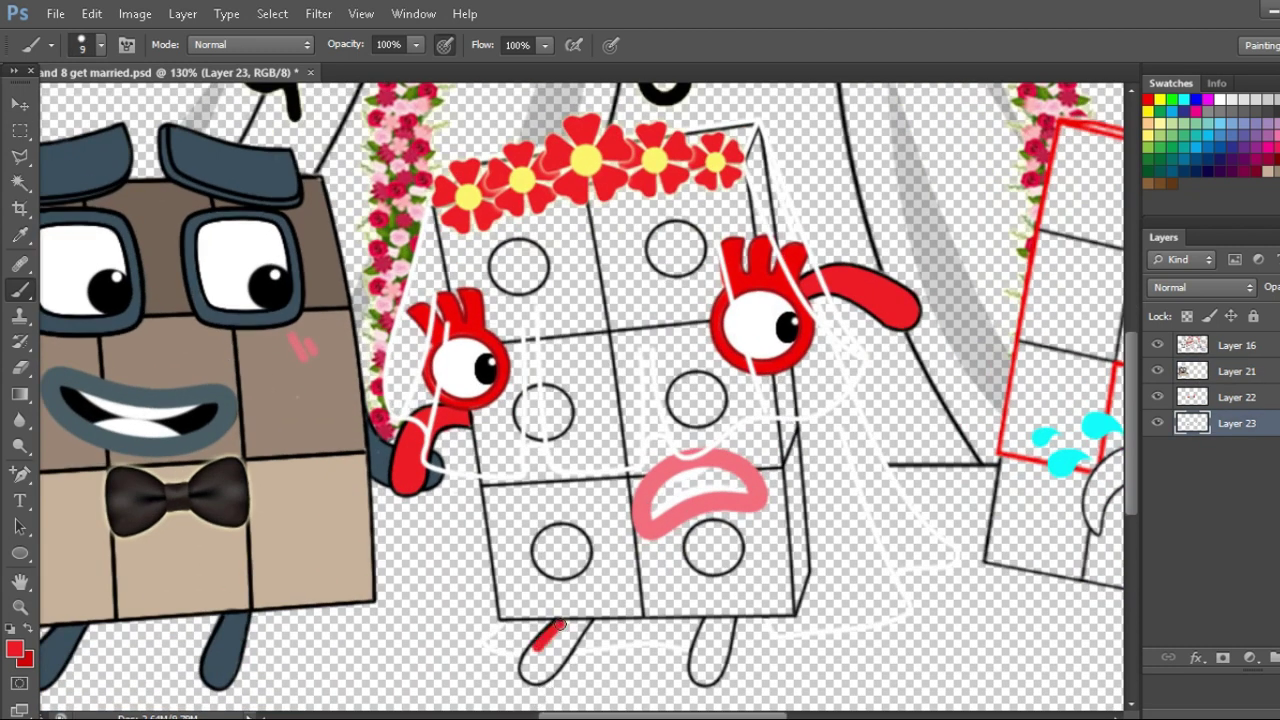
key("bracketright")
key("bracketright")
mouse_move(543, 673)
left_mouse_down()
mouse_move(562, 635)
mouse_move(536, 664)
left_mouse_up()
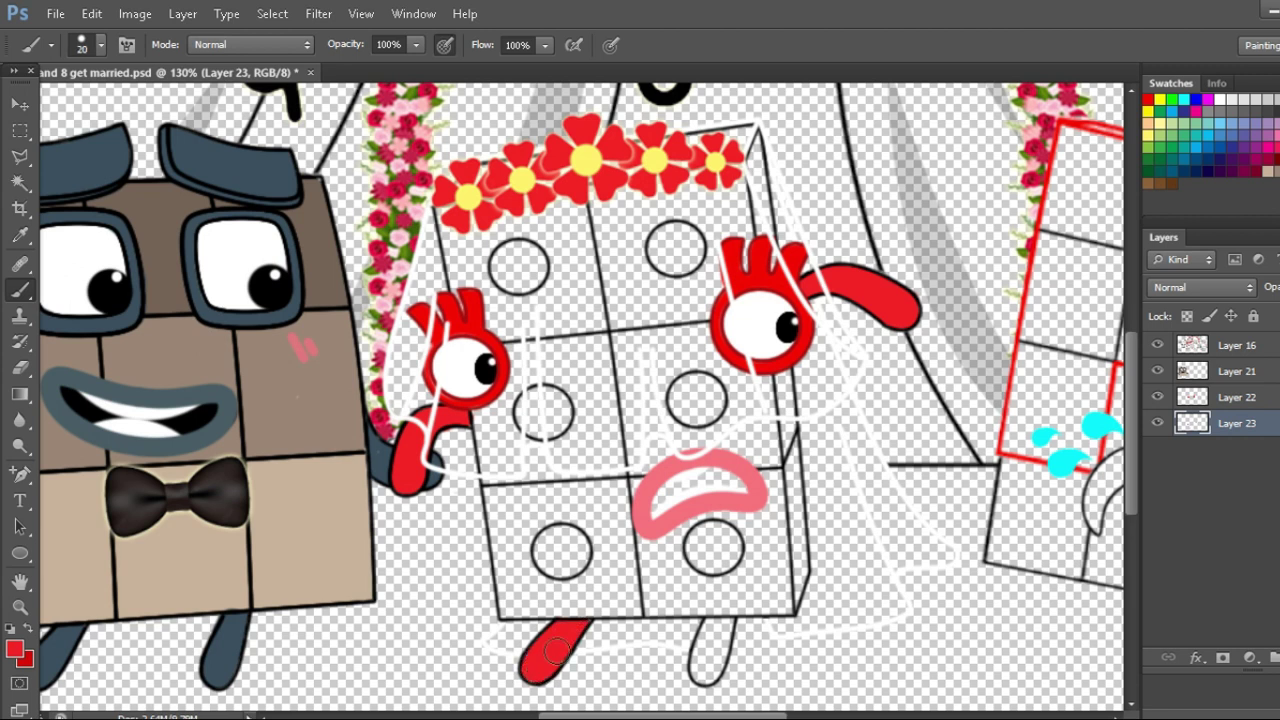
key("bracketright")
key("bracketright")
key("bracketright")
left_click_drag(724, 646, 705, 666)
Fill the gap inside character 6's mouth with black sampled from the pupil.
left_click(788, 328, "alt")
left_click_drag(657, 505, 734, 484)
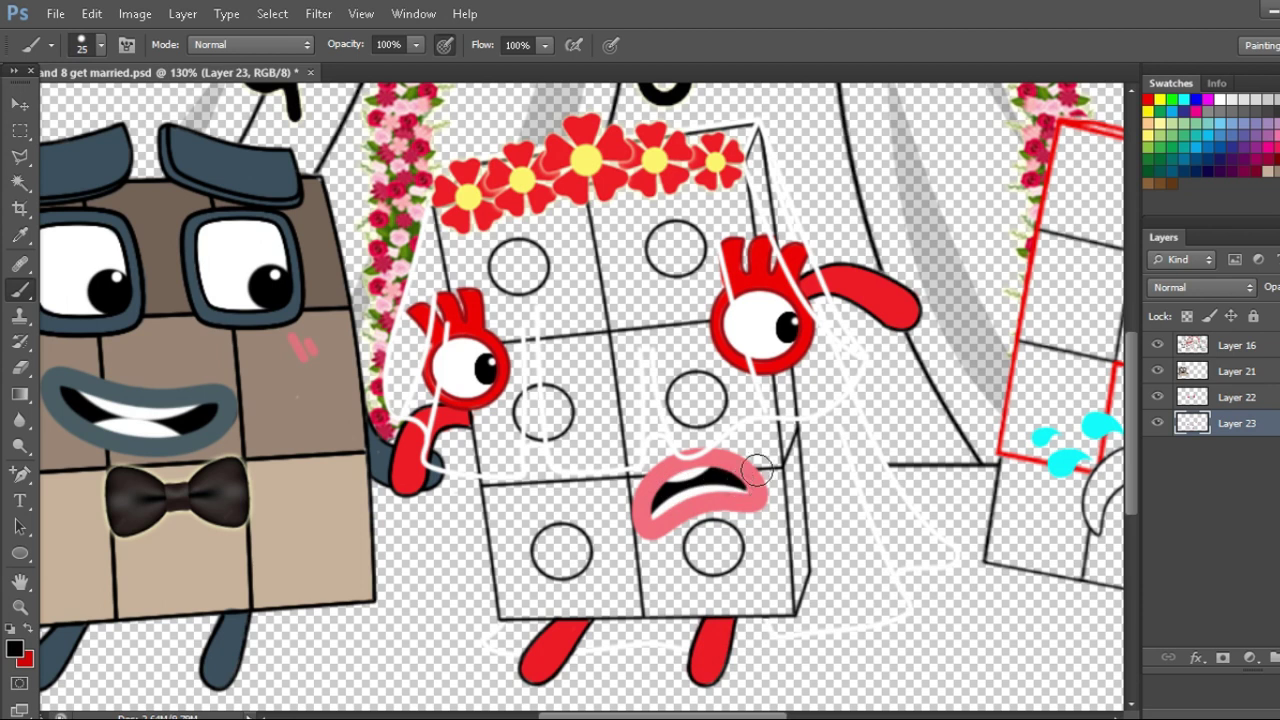
Fill the six circles on character 6's body with muted blue-violet.
key("bracketright")
key("bracketright")
key("bracketright")
key("bracketright")
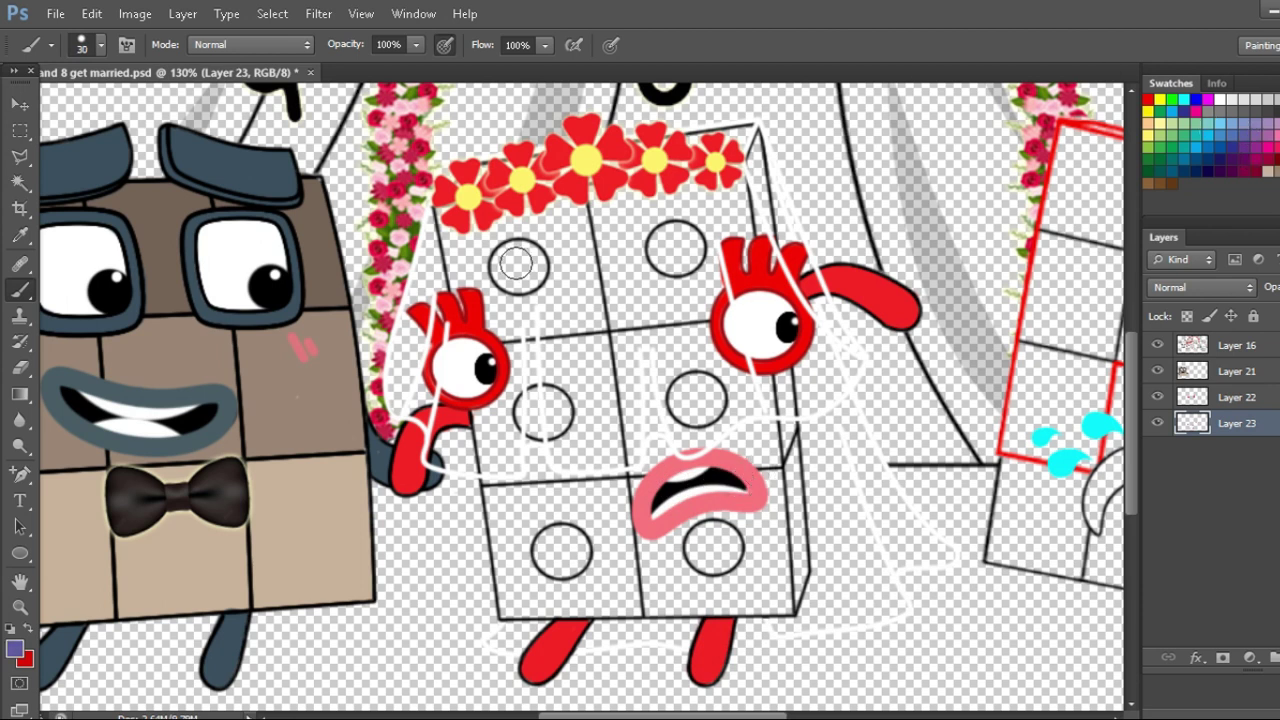
left_click(519, 265)
left_click(676, 248)
left_click(543, 412)
left_click(697, 398)
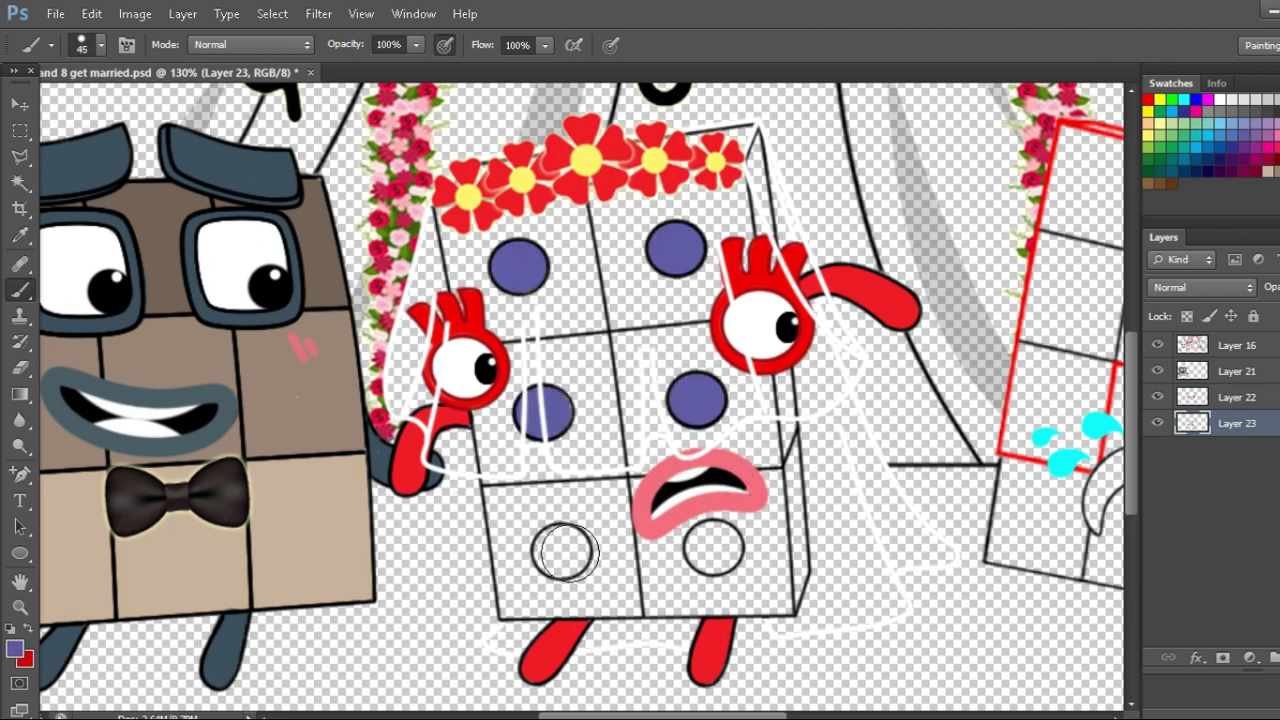
left_click(561, 549)
left_click(713, 548)
On a new layer beneath the others, paint the edges of character 6's body in a vivid purple foreground colour.
left_click(1249, 658)
left_click(1270, 138)
left_click(15, 649)
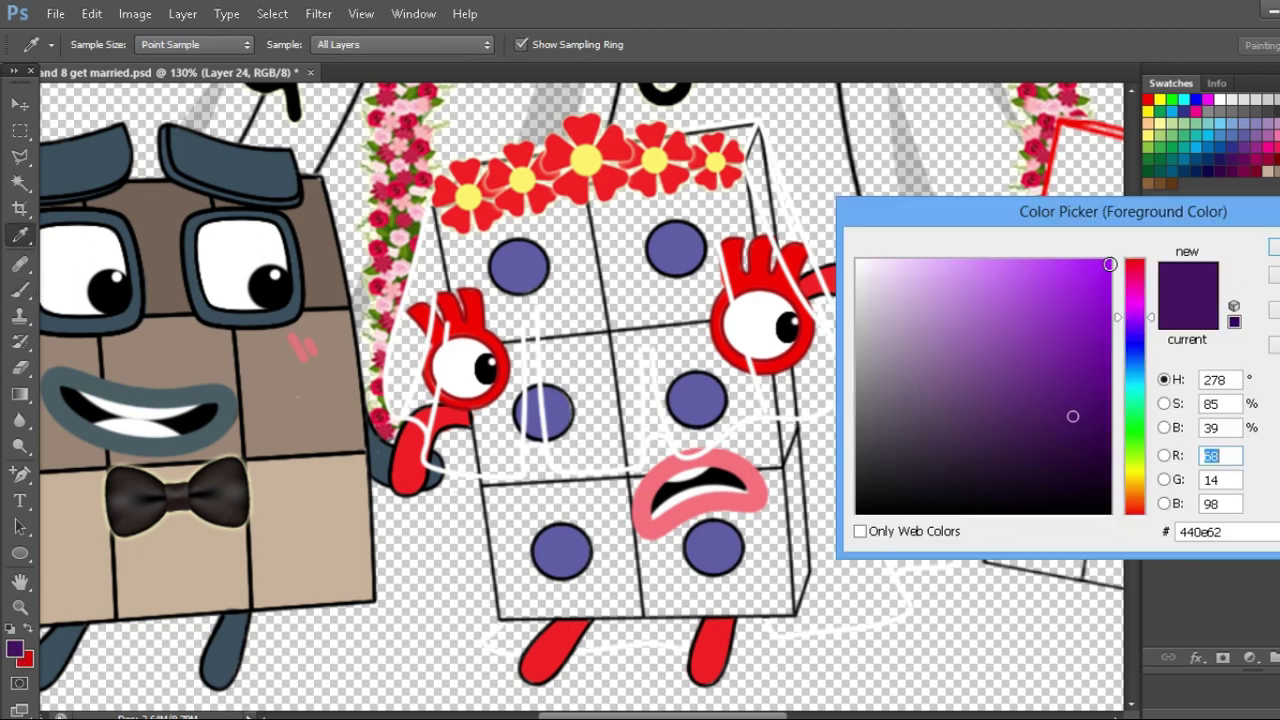
left_click_drag(1105, 277, 1106, 305)
key("Return")
mouse_move(440, 232)
left_mouse_down()
mouse_move(486, 193)
mouse_move(738, 158)
mouse_move(730, 146)
mouse_move(745, 145)
mouse_move(802, 547)
mouse_move(785, 605)
left_mouse_up()
left_click(511, 603, "shift")
left_click(491, 438, "shift")
left_click(450, 253, "shift")
Fill the rest of character 6's body with vivid purple using a larger brush.
key("bracketright")
key("bracketright")
key("bracketright")
key("bracketright")
key("bracketright")
key("bracketright")
key("bracketright")
key("bracketright")
left_click(495, 246)
left_click(545, 540, "shift")
mouse_move(545, 540)
left_mouse_down()
mouse_move(640, 570)
mouse_move(740, 560)
mouse_move(680, 230)
left_mouse_up()
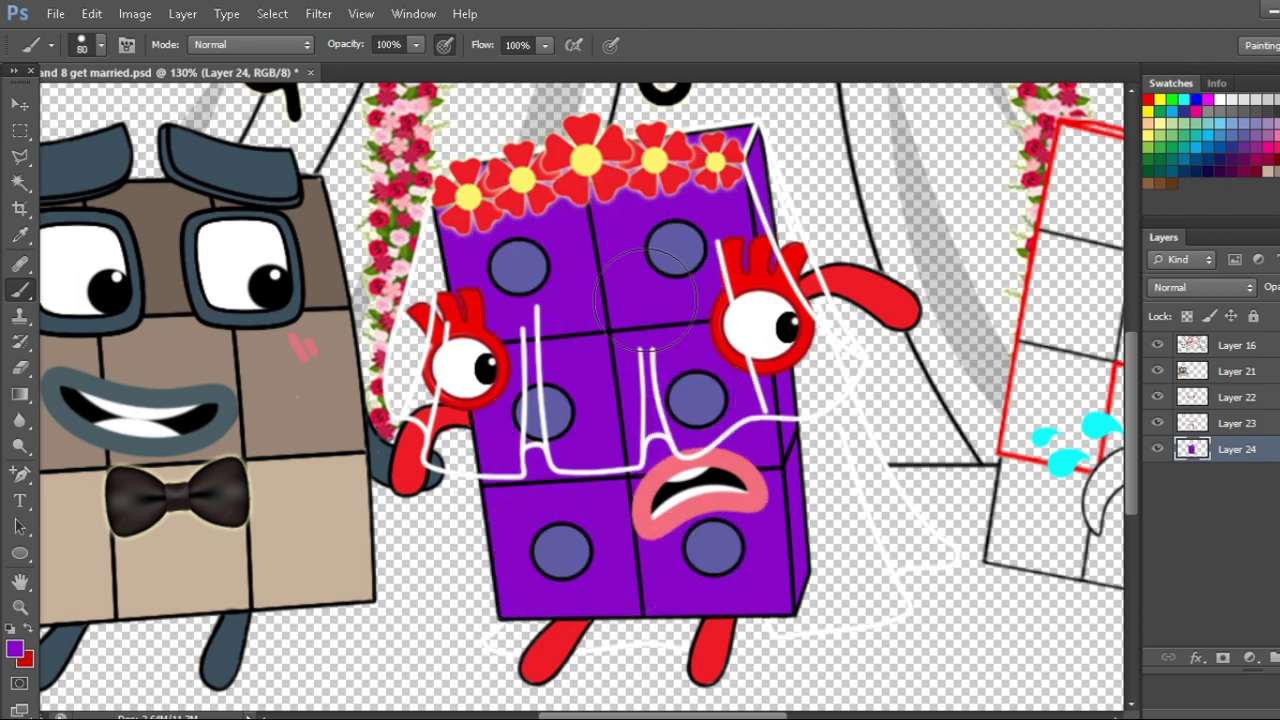
On a new layer above the circle colours, lighten the six circles on character 6's body with white.
left_click(1238, 428)
key("ctrl+alt+shift+n")
left_click(1219, 100)
key("bracketleft")
key("bracketleft")
key("bracketleft")
key("bracketleft")
left_click(518, 265)
left_click(676, 247)
left_click(545, 411)
left_click(697, 397)
left_click(562, 551)
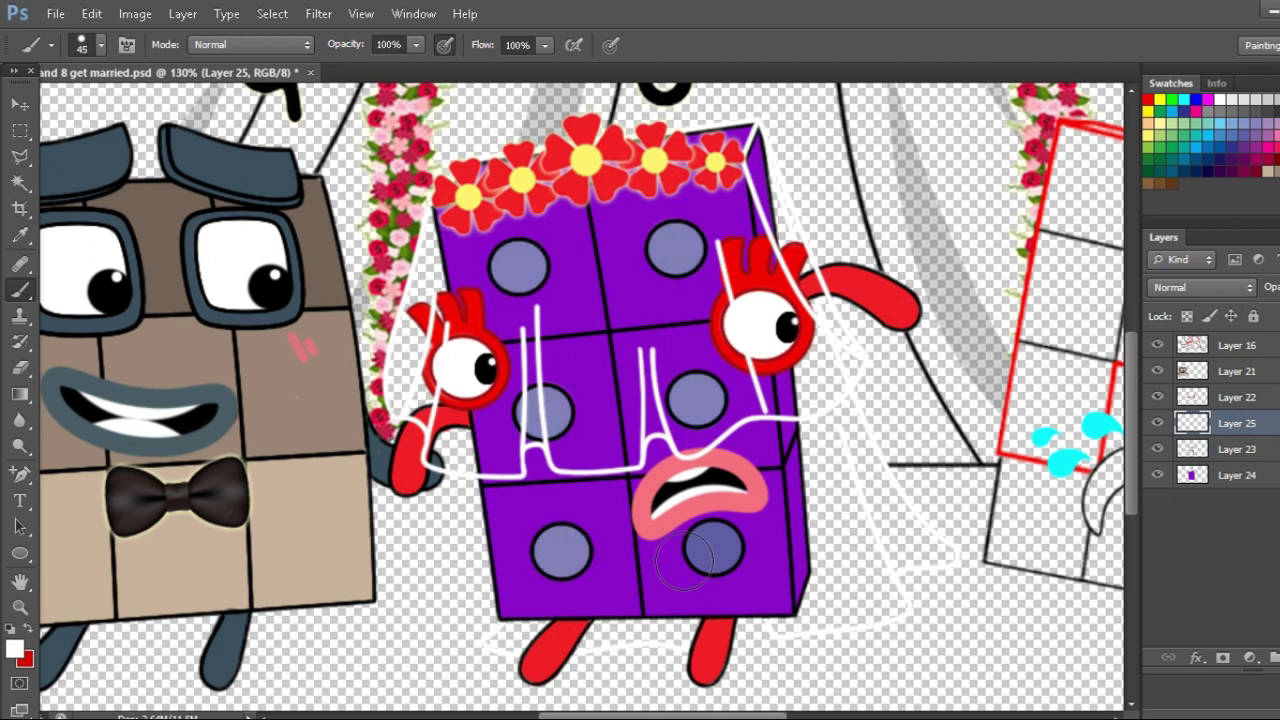
left_click(712, 546)
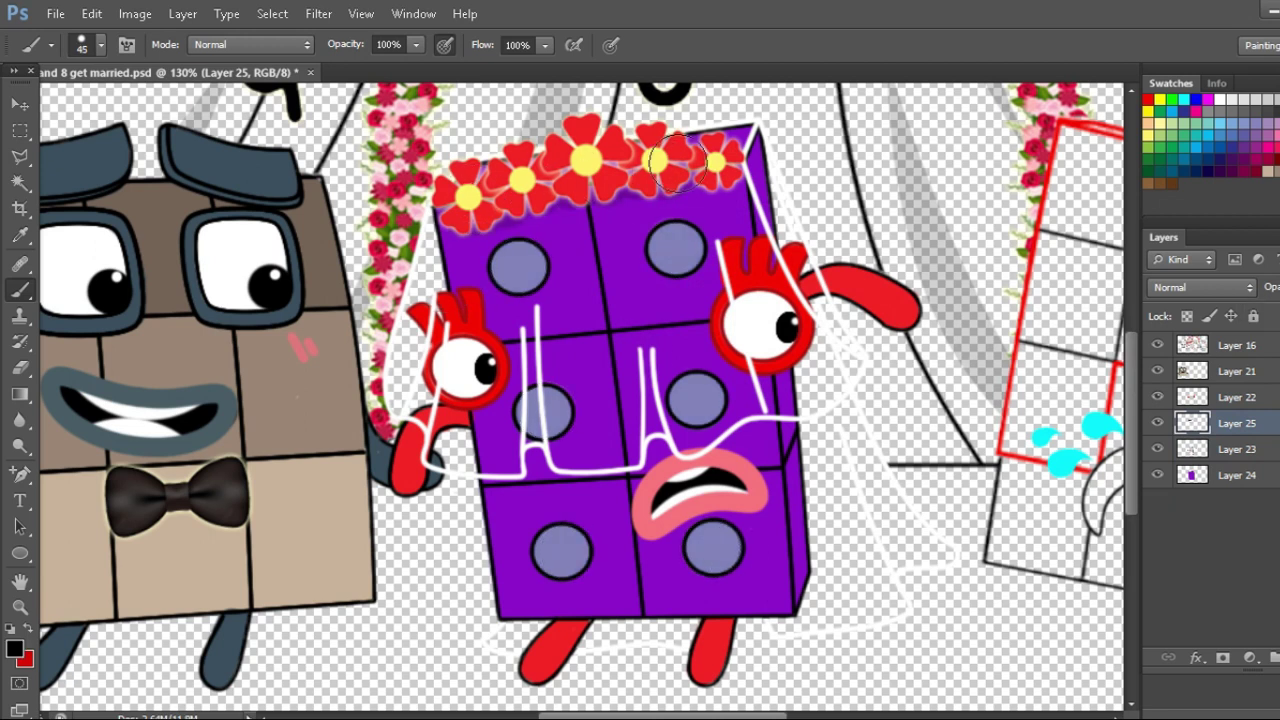
Merge all colour layers below the line art into one and add a new empty layer above it.
left_click(1271, 370)
key("ctrl+e")
key("ctrl+e")
key("ctrl+e")
key("ctrl+e")
key("ctrl+alt+shift+n")
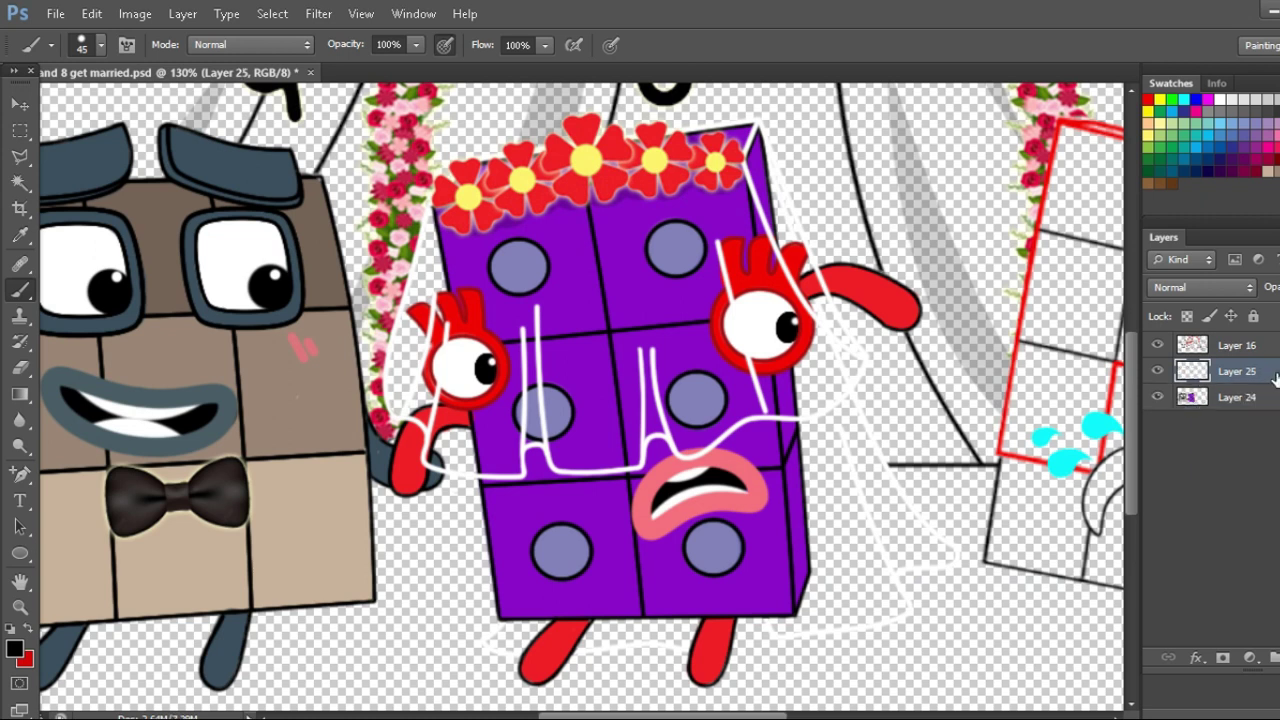
Move the empty layer beneath the colour layer, choose a light blue, and paint the veil on both sides of character 6.
left_click_drag(1273, 376, 1275, 406)
left_click(1230, 110)
left_click(14, 648)
left_click(1190, 280)
mouse_move(428, 215)
left_mouse_down()
mouse_move(413, 388)
mouse_move(452, 448)
left_mouse_up()
mouse_move(740, 160)
left_mouse_down()
mouse_move(834, 366)
mouse_move(827, 412)
mouse_move(866, 490)
mouse_move(935, 581)
mouse_move(919, 537)
mouse_move(950, 558)
mouse_move(864, 562)
mouse_move(796, 432)
mouse_move(826, 536)
mouse_move(785, 615)
left_mouse_up()
Resize the brush and paint the lower hem of character 6's veil behind the legs in light blue.
key("bracketleft")
key("bracketleft")
key("bracketleft")
key("bracketleft")
key("bracketleft")
key("bracketleft")
key("bracketright")
key("bracketright")
key("bracketright")
key("bracketleft")
key("bracketleft")
key("bracketleft")
key("bracketleft")
key("bracketleft")
key("bracketleft")
key("bracketleft")
mouse_move(525, 628)
left_mouse_down()
mouse_move(493, 643)
mouse_move(556, 646)
mouse_move(548, 634)
mouse_move(614, 622)
left_mouse_up()
On a new translucent layer above the colour layer, tint the veil over the side of character 6 nearest character 9.
left_click(1237, 371)
key("e")
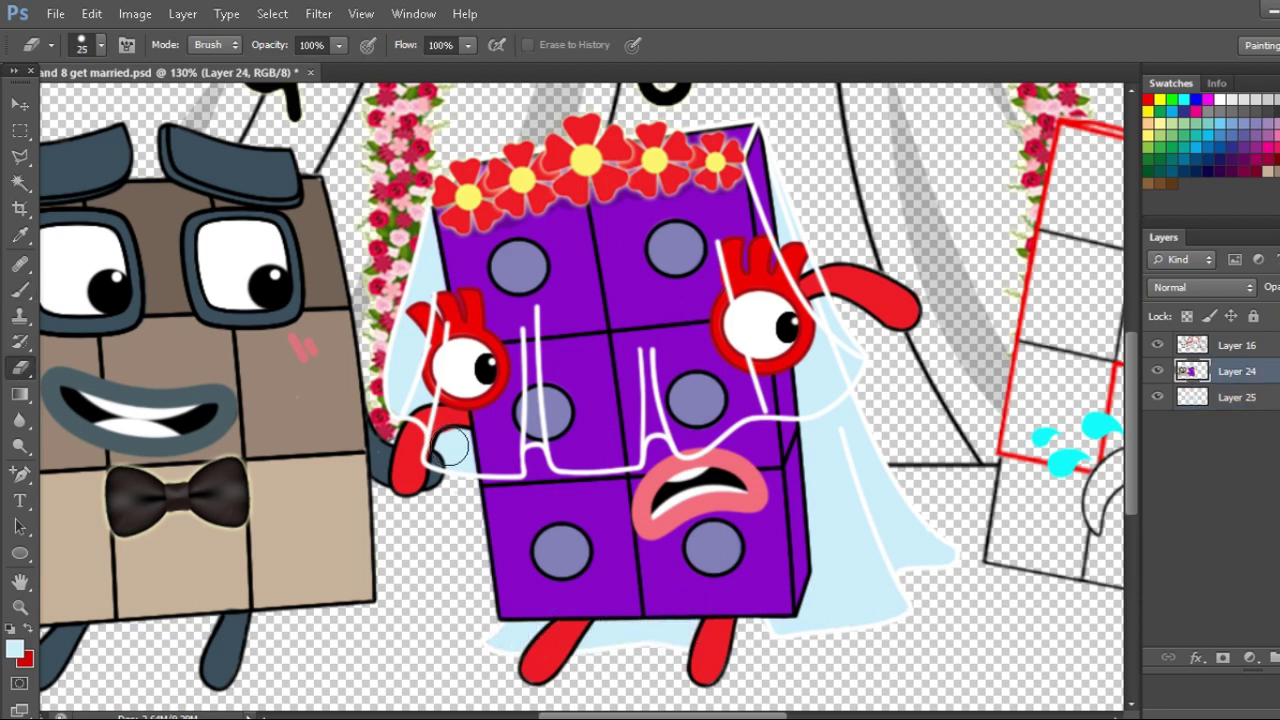
key("ctrl+shift+alt+n")
key("b")
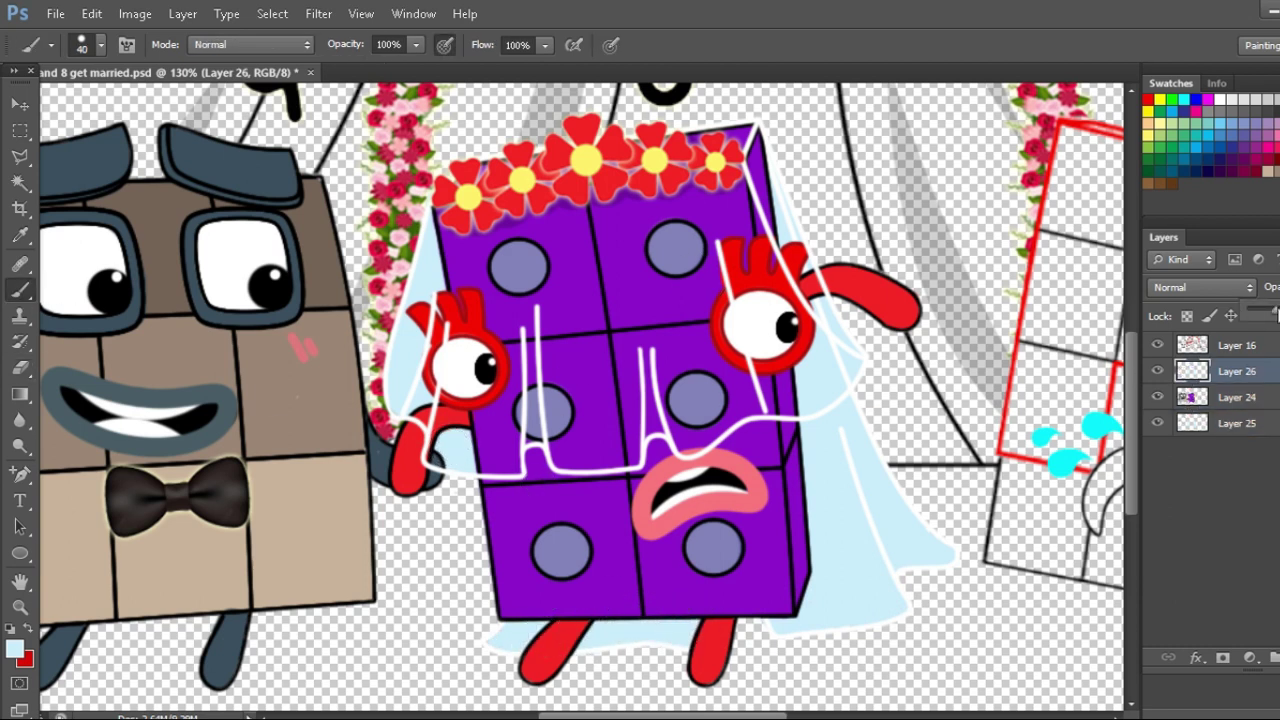
key("bracketleft")
key("bracketleft")
key("bracketleft")
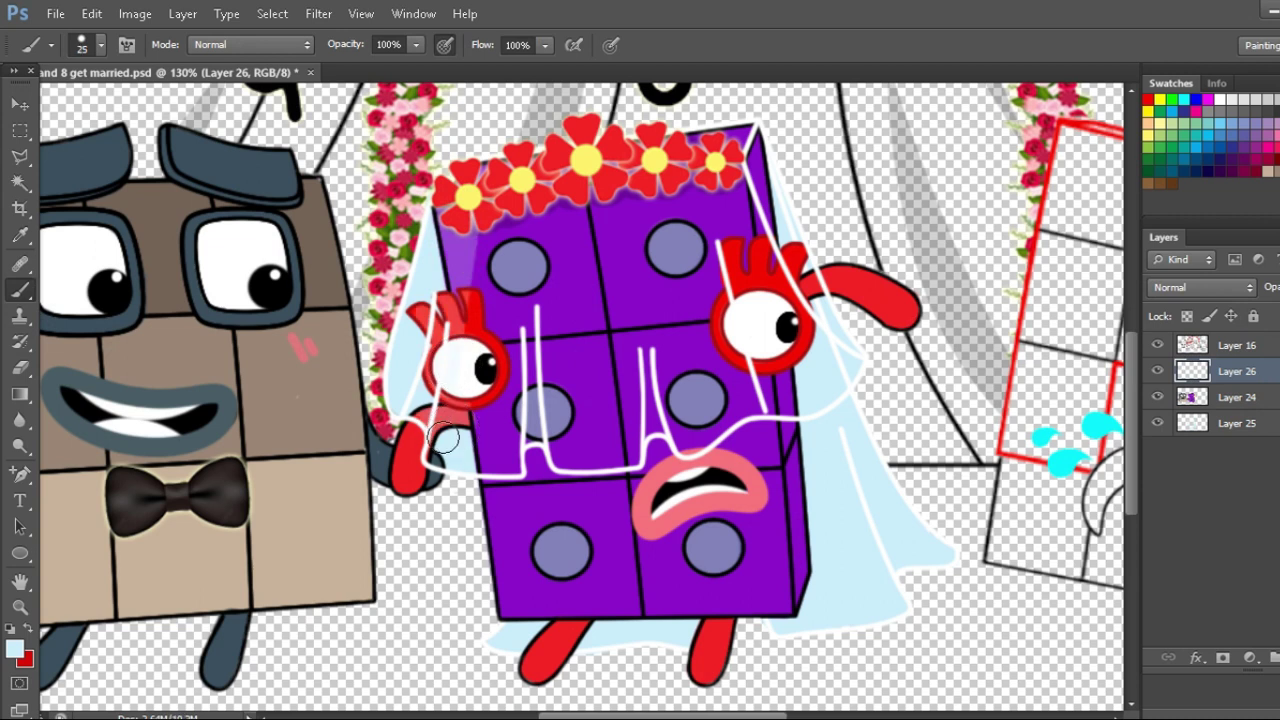
key("bracketright")
key("bracketright")
key("bracketright")
Paint the rest of the translucent light blue veil over character 6's upper body, circles and eyes, varying the brush size.
mouse_move(552, 205)
left_mouse_down()
mouse_move(600, 415)
mouse_move(620, 447)
mouse_move(692, 405)
mouse_move(790, 408)
mouse_move(758, 143)
mouse_move(647, 152)
left_mouse_up()
key("bracketleft")
key("bracketleft")
key("bracketleft")
key("bracketright")
key("bracketright")
key("bracketright")
key("bracketright")
key("bracketright")
mouse_move(586, 191)
left_mouse_down()
mouse_move(633, 386)
mouse_move(679, 247)
mouse_move(721, 218)
mouse_move(765, 313)
left_mouse_up()
key("bracketleft")
key("bracketleft")
key("bracketleft")
key("bracketleft")
key("bracketleft")
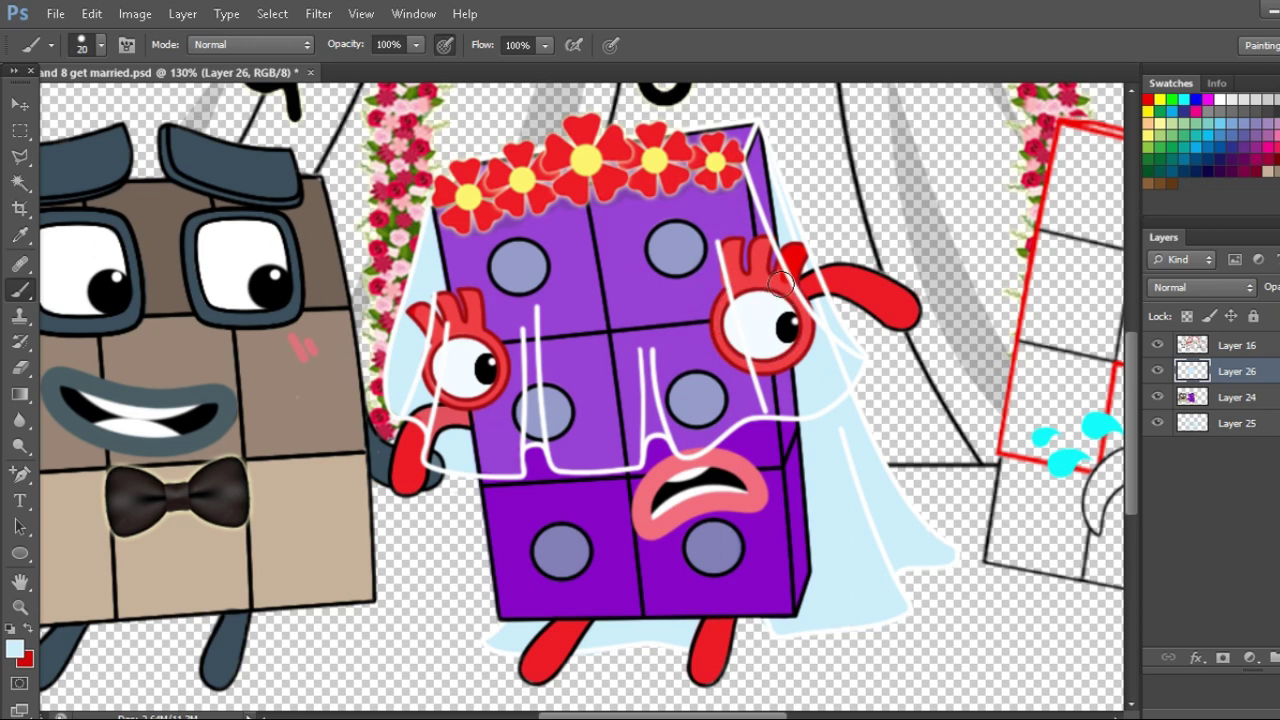
Merge the veil layers and the colour layer into one layer below the line art.
scroll(618, 429, "down", 5)
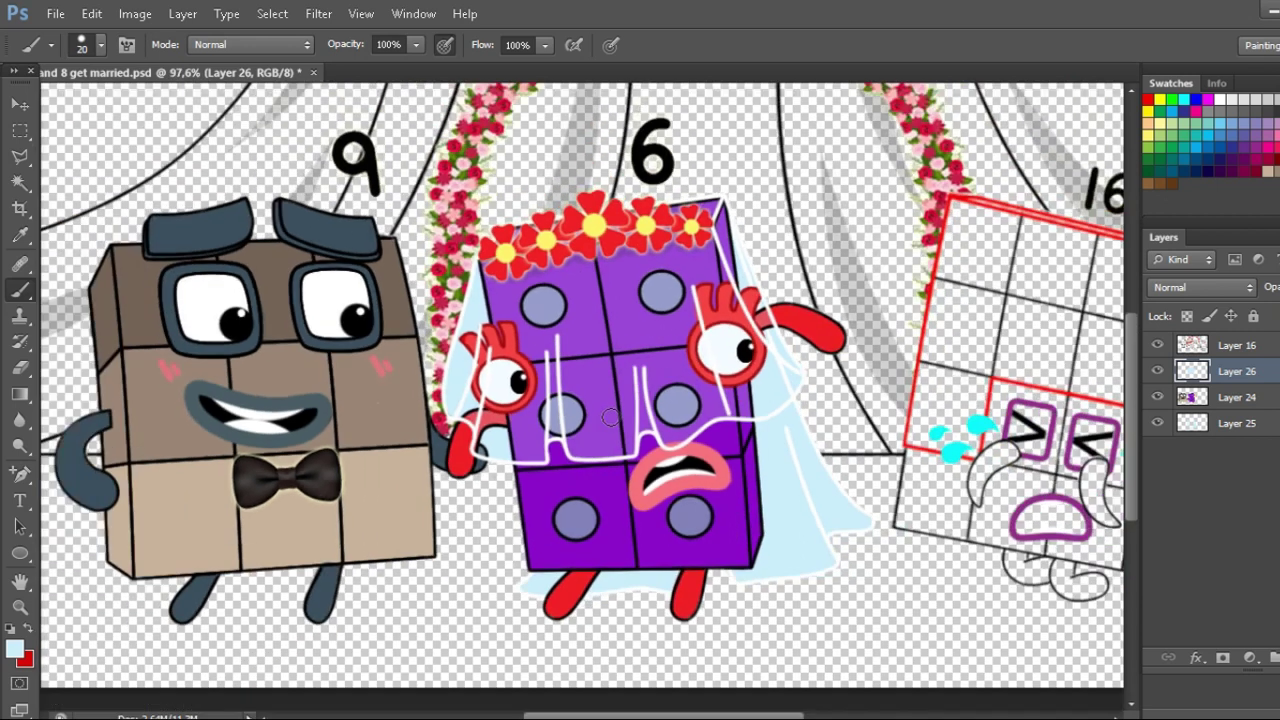
key("ctrl+e")
key("ctrl+e")
Choose a dark magenta-purple swatch and fill both square eyes of character 16.
left_click(1262, 150)
scroll(905, 495, "up", 3)
mouse_move(830, 425)
left_mouse_down()
mouse_move(845, 470)
mouse_move(815, 482)
mouse_move(815, 455)
mouse_move(943, 455)
left_mouse_up()
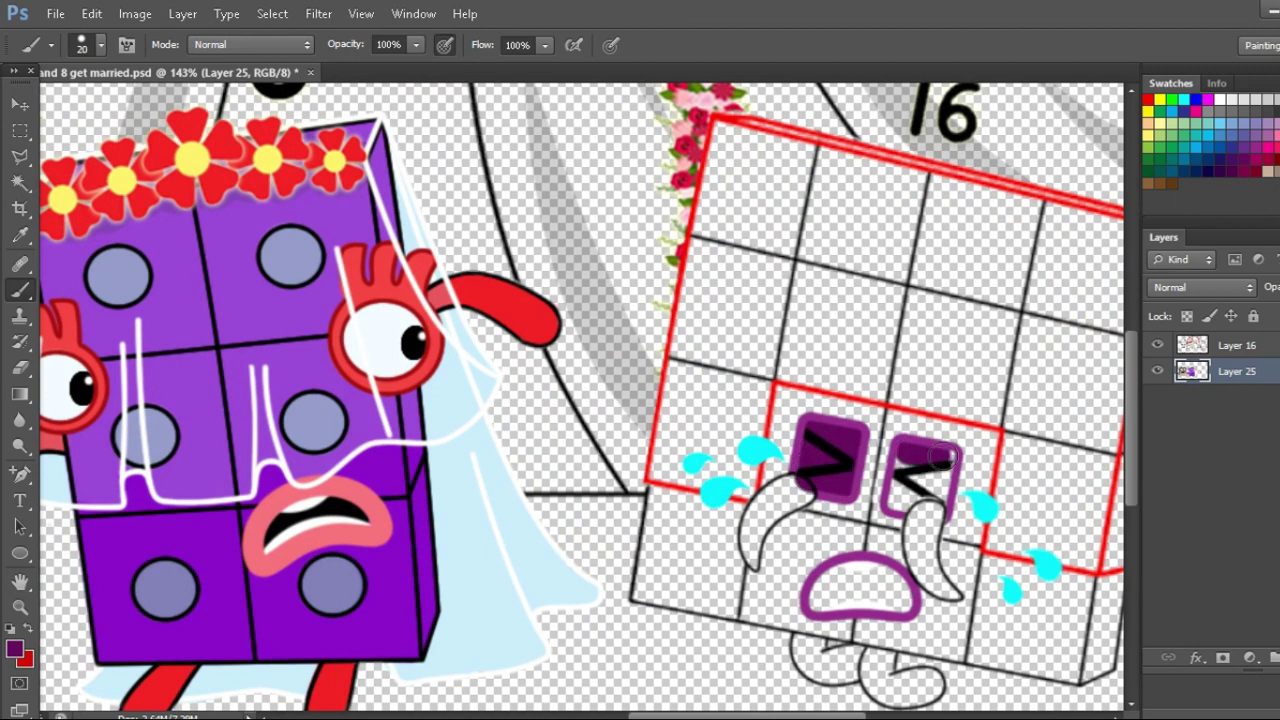
mouse_move(935, 510)
left_mouse_down()
mouse_move(896, 502)
mouse_move(908, 456)
mouse_move(926, 484)
left_mouse_up()
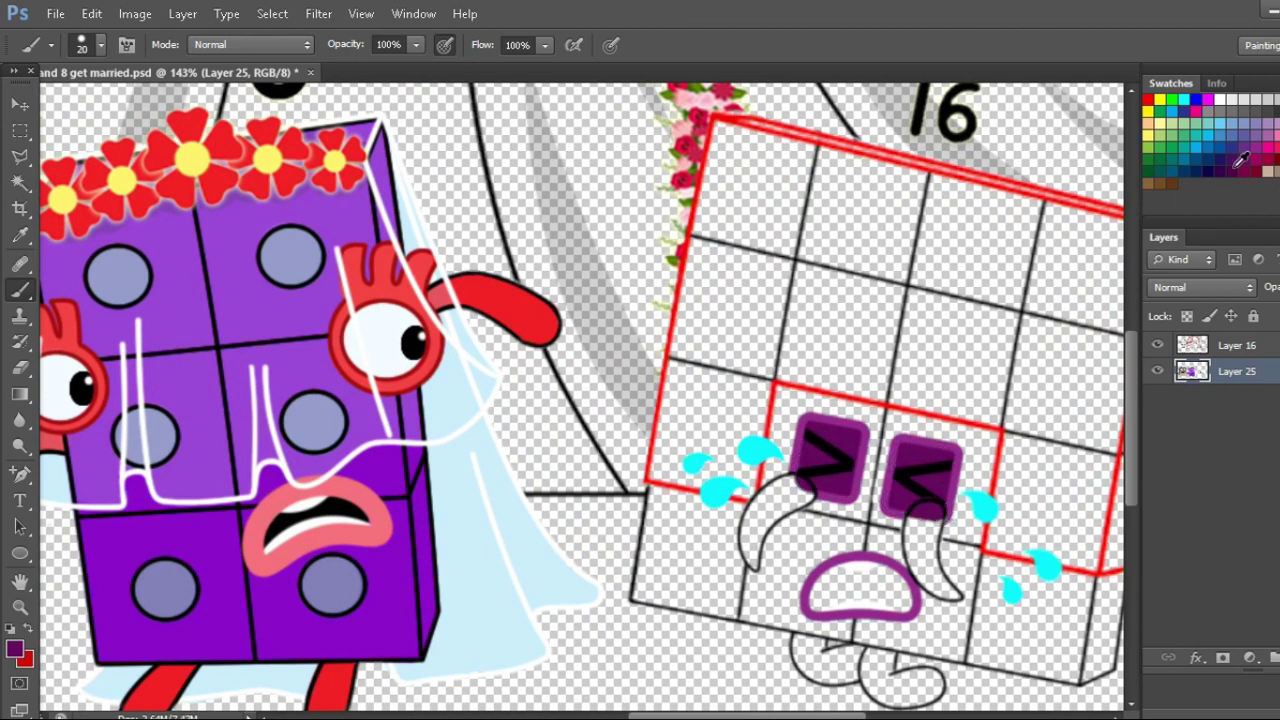
Paint both of character 16's arms in a dark indigo purple.
left_click_drag(797, 490, 748, 528)
key("bracketleft")
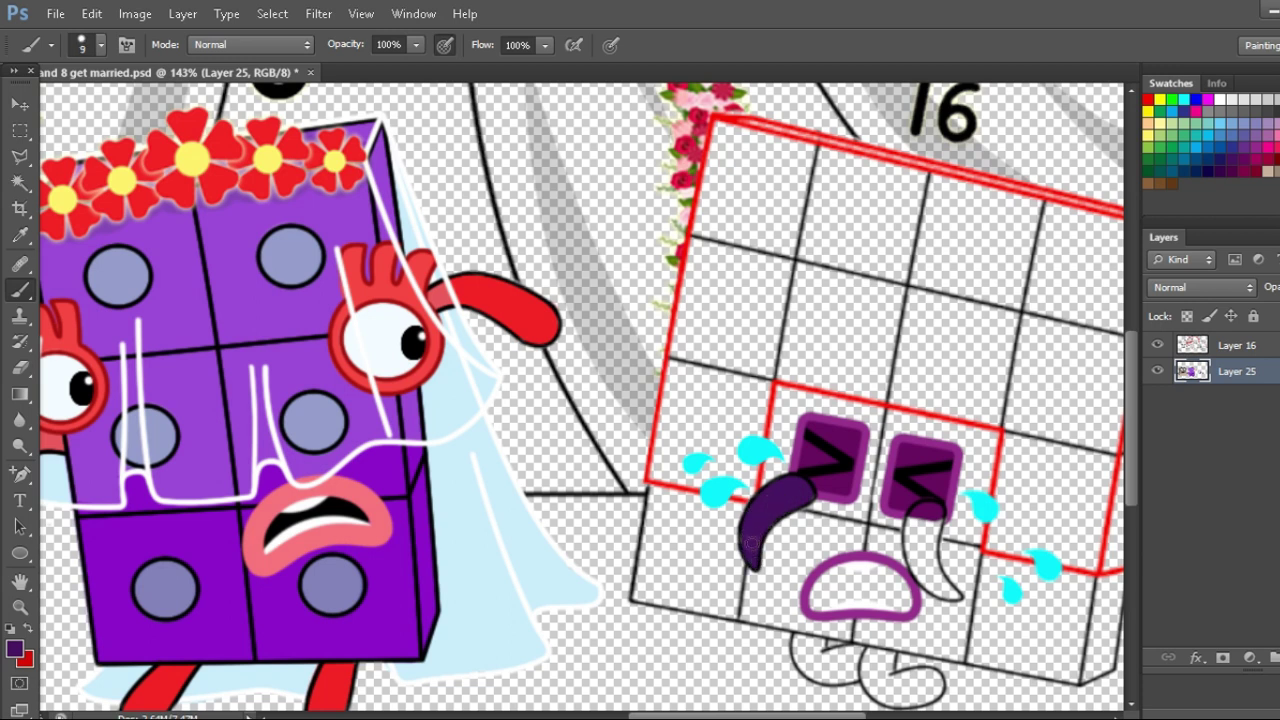
left_click_drag(925, 518, 928, 572)
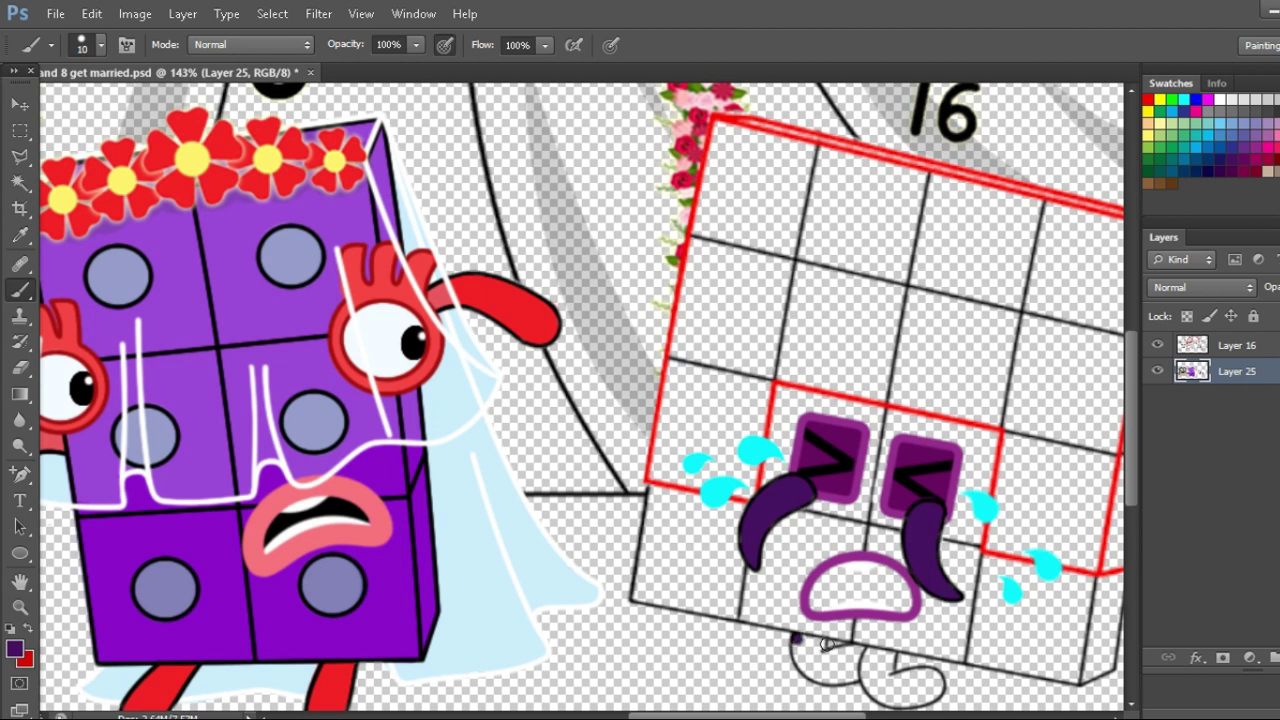
Paint character 16's legs dark indigo purple and the inside of its mouth black.
mouse_move(856, 651)
left_mouse_down()
mouse_move(805, 650)
mouse_move(817, 668)
mouse_move(884, 663)
mouse_move(881, 676)
mouse_move(892, 658)
mouse_move(876, 673)
mouse_move(887, 688)
mouse_move(927, 681)
mouse_move(880, 690)
left_mouse_up()
key("bracketright")
key("bracketright")
key("bracketleft")
left_click(896, 658, "alt")
mouse_move(820, 600)
left_mouse_down()
mouse_move(901, 598)
mouse_move(815, 592)
left_mouse_up()
Paint the red-outlined upper blocks of character 16 white on a separate layer beneath the colour layer.
scroll(681, 447, "down", 1)
key("x")
left_click_drag(718, 190, 695, 340)
mouse_move(668, 433)
left_mouse_down()
mouse_move(665, 465)
mouse_move(950, 427)
mouse_move(947, 524)
mouse_move(1018, 541)
mouse_move(726, 194)
mouse_move(709, 423)
mouse_move(980, 466)
mouse_move(770, 236)
mouse_move(960, 380)
left_mouse_up()
key("ctrl+shift+alt+n")
key("bracketright")
key("bracketright")
key("bracketright")
On another new layer, paint the top and side faces of character 16's upper block red.
key("ctrl+shift+alt+n")
key("x")
left_click_drag(749, 194, 1083, 281)
key("bracketleft")
key("bracketleft")
left_click_drag(1043, 544, 1051, 343)
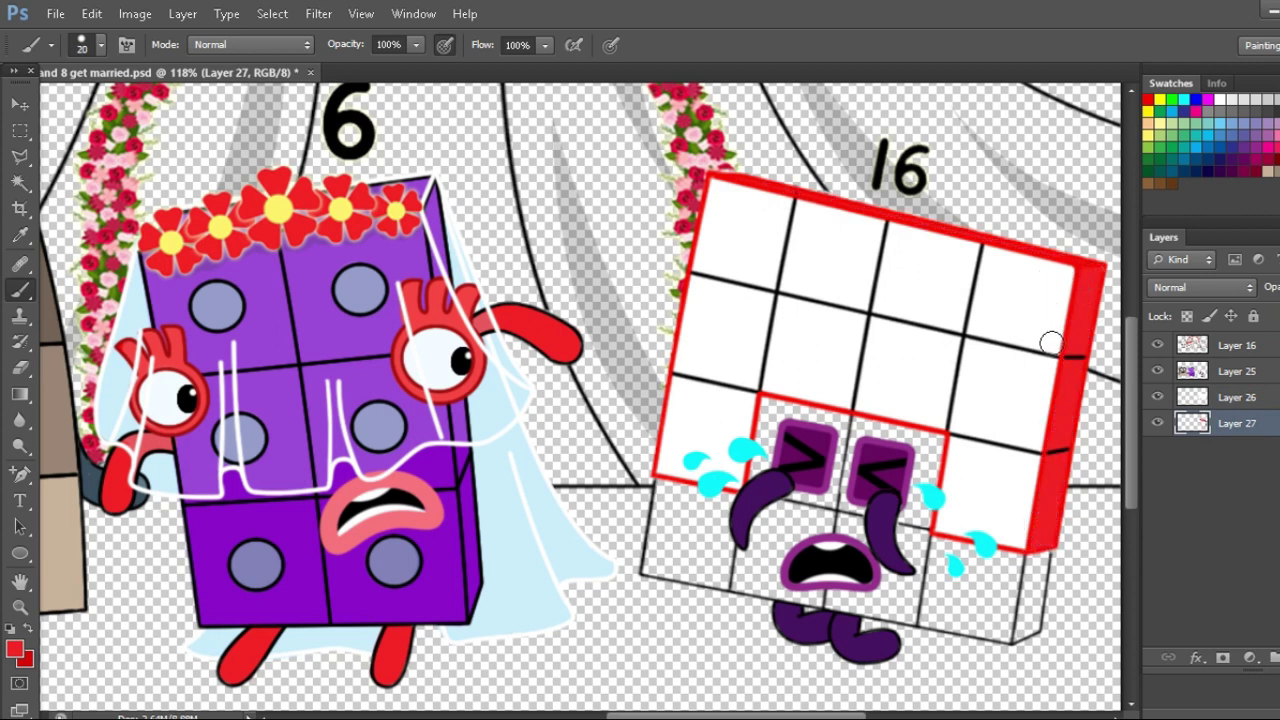
On a new layer beneath, sample character 6's vivid purple and paint the blocks around character 16's eyes.
key("ctrl+shift+alt+n")
left_click(15, 649)
left_click(300, 540)
key("Return")
key("bracketright")
key("bracketright")
key("bracketright")
key("bracketright")
key("bracketright")
mouse_move(782, 412)
left_mouse_down()
mouse_move(925, 505)
mouse_move(683, 484)
left_mouse_up()
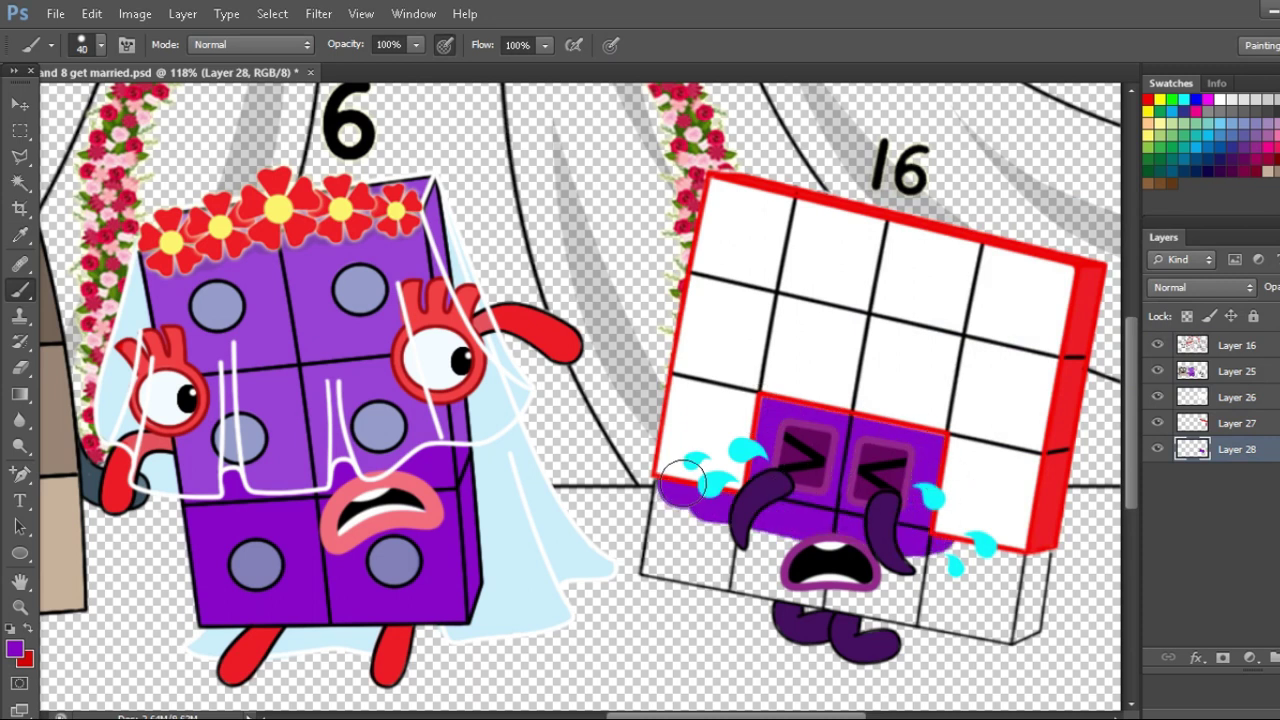
Paint the edges and the remaining area of character 16's bottom row of blocks vivid purple.
mouse_move(653, 567)
left_mouse_down()
mouse_move(1010, 630)
mouse_move(1025, 625)
mouse_move(1044, 540)
left_mouse_up()
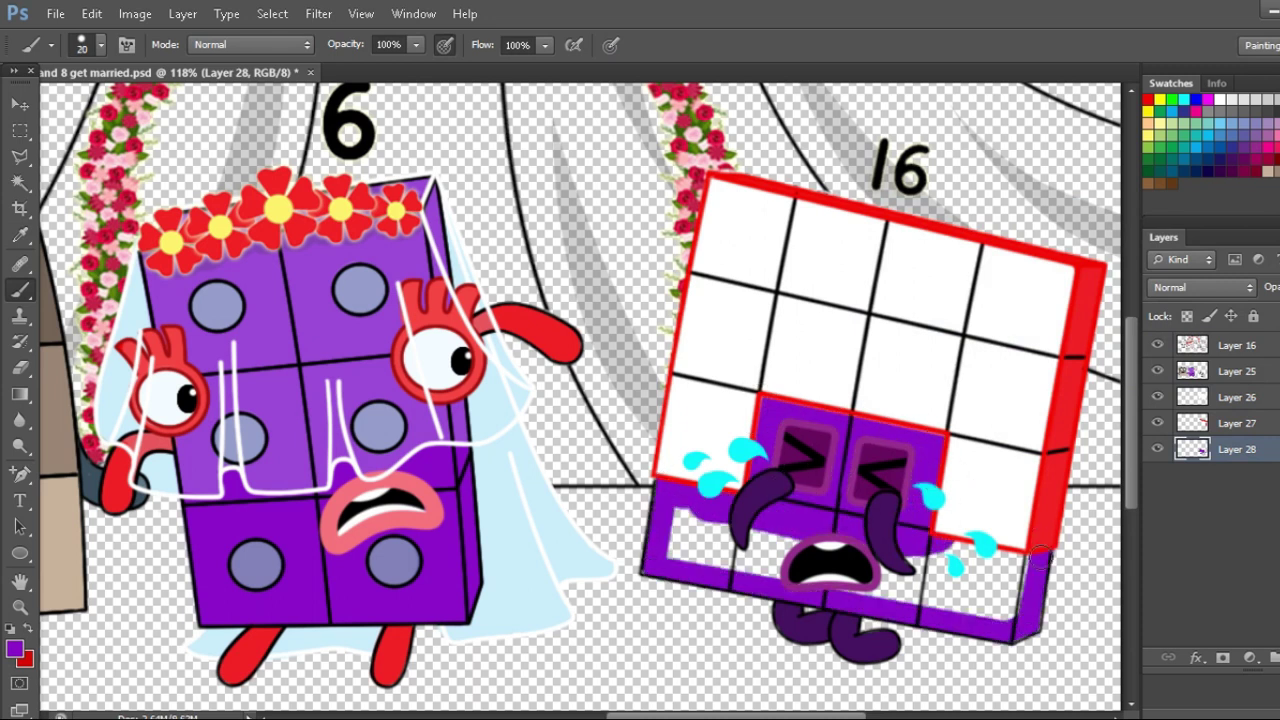
key("bracketright")
key("bracketright")
key("bracketright")
mouse_move(690, 542)
left_mouse_down()
mouse_move(1003, 598)
mouse_move(714, 514)
left_mouse_up()
Merge all colour layers below the line art into one and place a new empty layer beneath it.
scroll(735, 504, "down", 5)
left_click(1237, 371)
left_click(1237, 449, "shift")
key("ctrl+e")
key("ctrl+shift+alt+n")
left_click_drag(1265, 371, 1265, 409)
Paint the two outer curtains behind characters 9 and 16 in salmon pink, enlarging the brush for the wide areas.
mouse_move(341, 147)
left_mouse_down()
mouse_move(235, 250)
mouse_move(80, 350)
mouse_move(305, 228)
mouse_move(284, 294)
mouse_move(295, 290)
mouse_move(100, 400)
mouse_move(105, 450)
mouse_move(88, 455)
left_mouse_up()
mouse_move(804, 149)
left_mouse_down()
mouse_move(875, 300)
mouse_move(830, 230)
mouse_move(950, 325)
mouse_move(905, 150)
left_mouse_up()
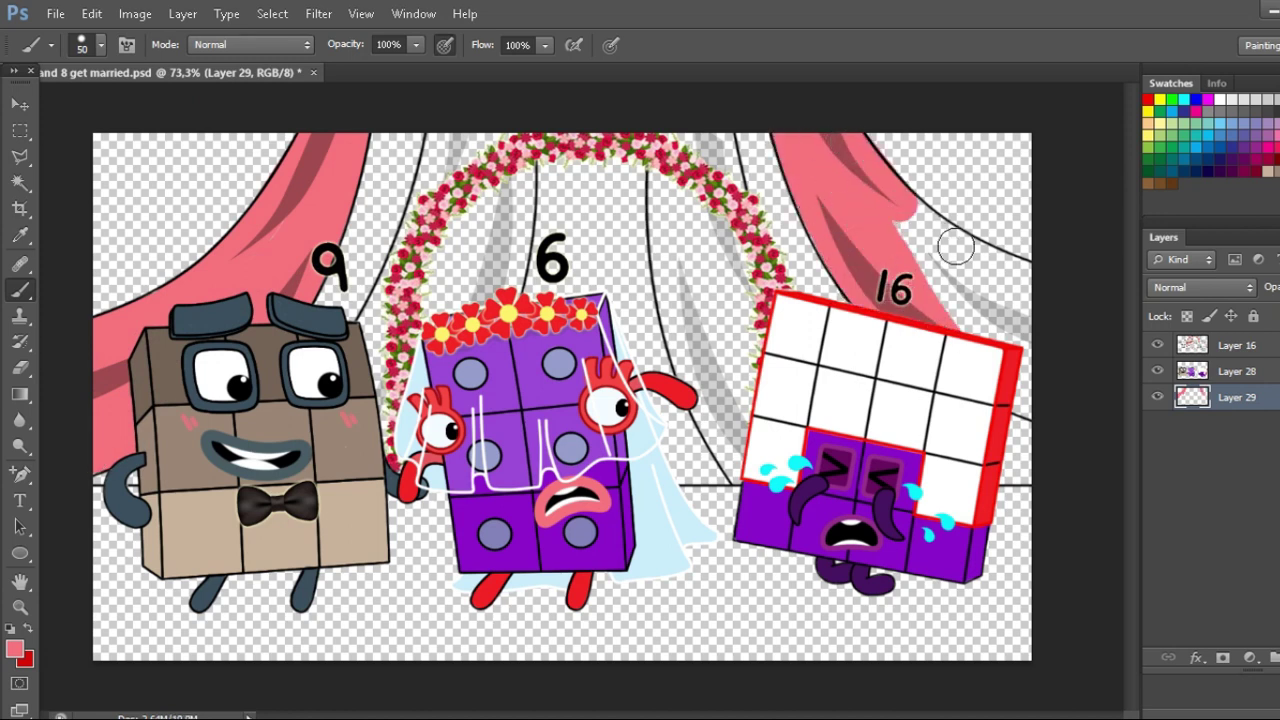
left_click_drag(967, 243, 1017, 277)
key("bracketright")
key("bracketright")
key("bracketright")
key("bracketright")
left_click_drag(922, 249, 1048, 394)
Choose a crimson pink swatch and paint the two inner curtains around the flower arch.
left_click(1276, 147)
mouse_move(476, 147)
left_mouse_down()
mouse_move(390, 440)
mouse_move(505, 200)
mouse_move(496, 268)
left_mouse_up()
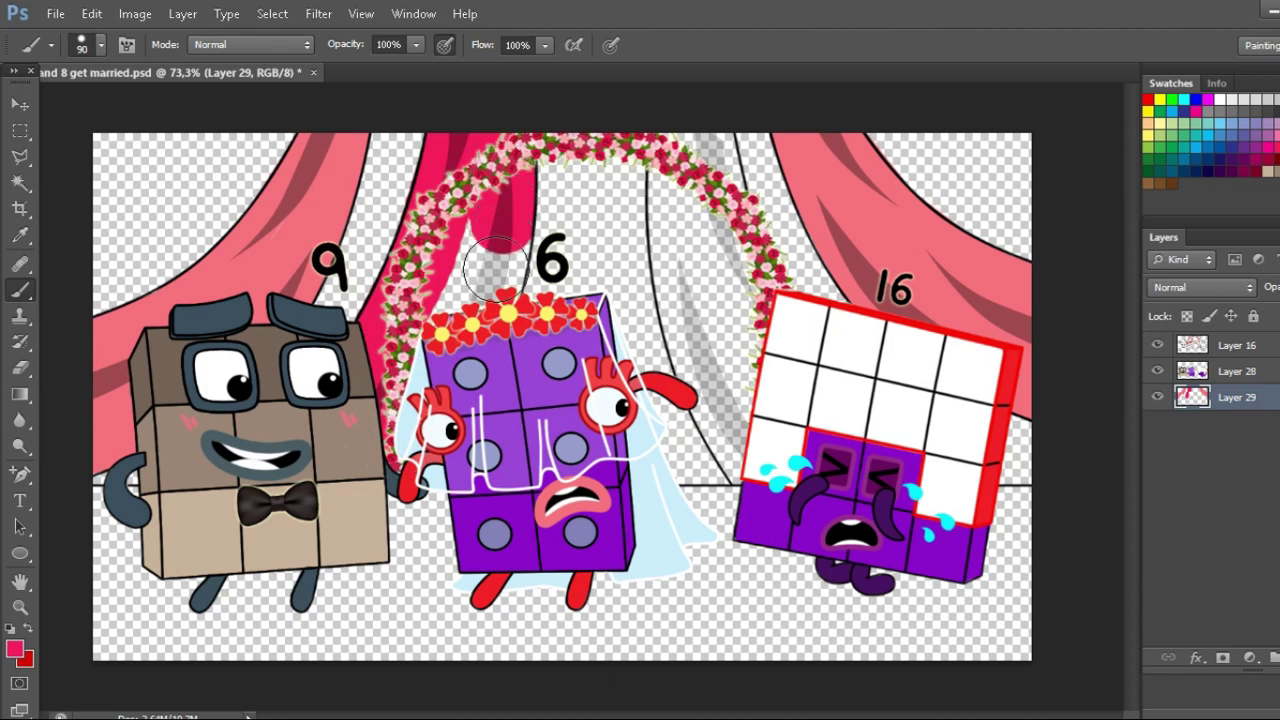
mouse_move(680, 135)
left_mouse_down()
mouse_move(682, 265)
mouse_move(722, 410)
mouse_move(757, 463)
left_mouse_up()
key("bracketleft")
key("bracketleft")
key("bracketleft")
key("bracketleft")
mouse_move(715, 145)
left_mouse_down()
mouse_move(763, 386)
mouse_move(777, 354)
left_mouse_up()
On a new layer beneath the curtains, fill the wall behind them with blue-violet using a large brush.
left_click(1279, 657)
left_click_drag(1237, 397, 1237, 432)
left_click(1247, 135)
key("bracketright")
key("bracketright")
key("bracketright")
key("bracketright")
key("bracketright")
key("bracketright")
key("bracketright")
mouse_move(157, 157)
left_mouse_down()
mouse_move(420, 200)
mouse_move(1063, 234)
mouse_move(556, 380)
left_mouse_up()
With a smaller brush, paint a straight blue-violet band along the bottom edge of the wall above the floor line.
key("bracketleft")
key("bracketleft")
key("bracketleft")
key("bracketleft")
key("bracketleft")
key("bracketleft")
left_click(115, 461)
left_click(1046, 461, "shift")
On a new layer above the wall, draw a wide translucent pale yellow ellipse behind the top of the flower arch.
left_click(1279, 657)
left_click(1160, 123)
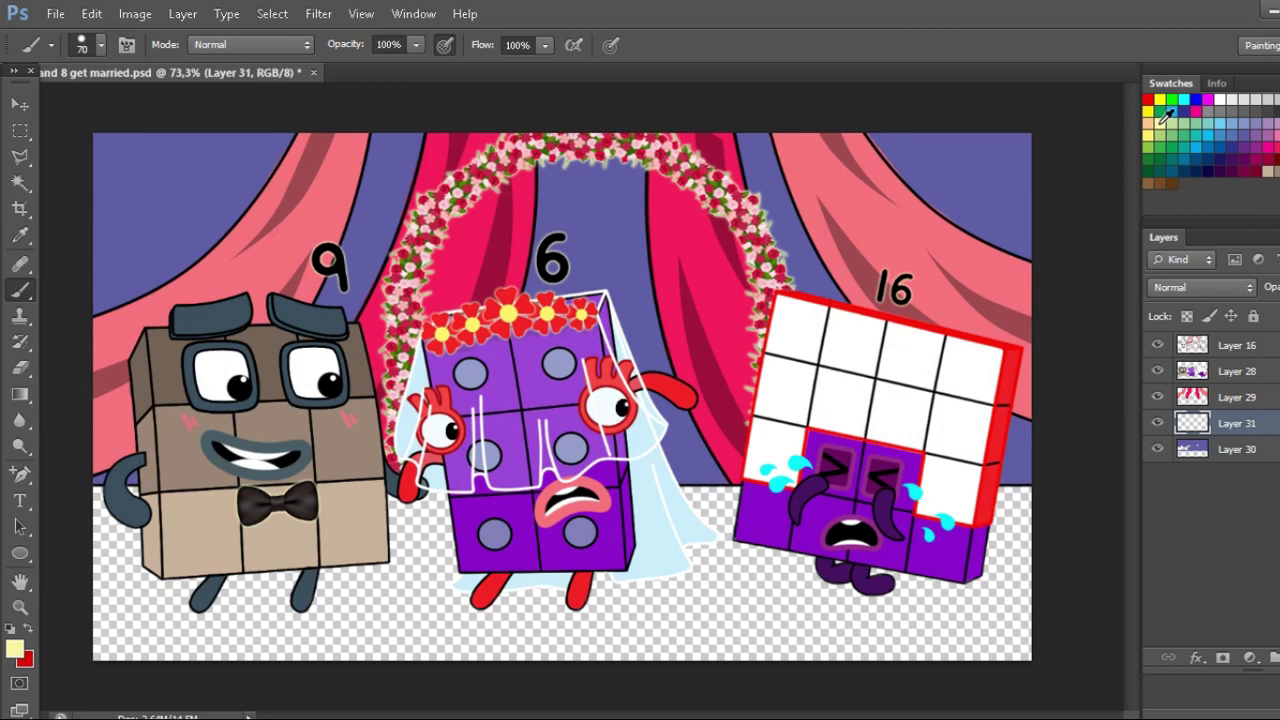
key("m")
left_click_drag(338, 98, 862, 242)
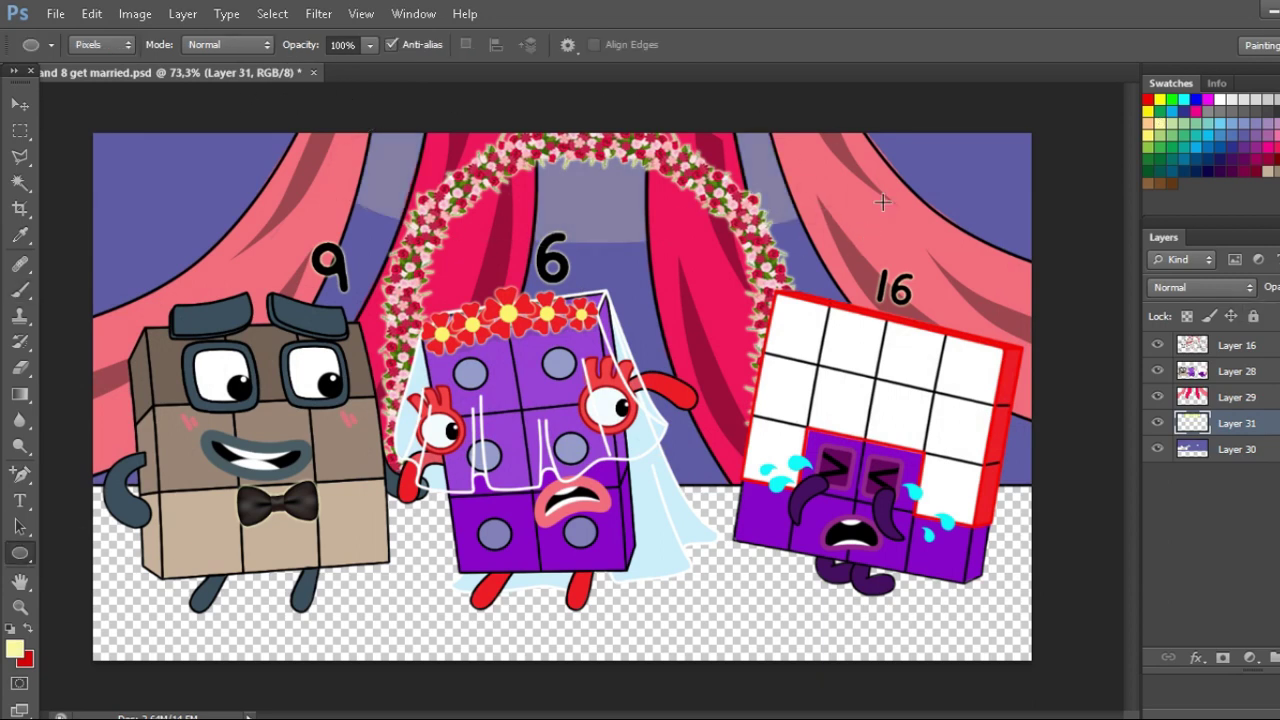
Merge the characters, curtains, light and wall layers into one and place a new empty layer beneath it.
left_click(1236, 371)
key("ctrl+e")
key("ctrl+e")
key("ctrl+e")
left_click(1279, 657)
left_click_drag(1236, 371, 1236, 408)
Paint the whole floor bright red, starting with a straight stroke along the floor line and filling with a large brush.
left_click(1150, 101)
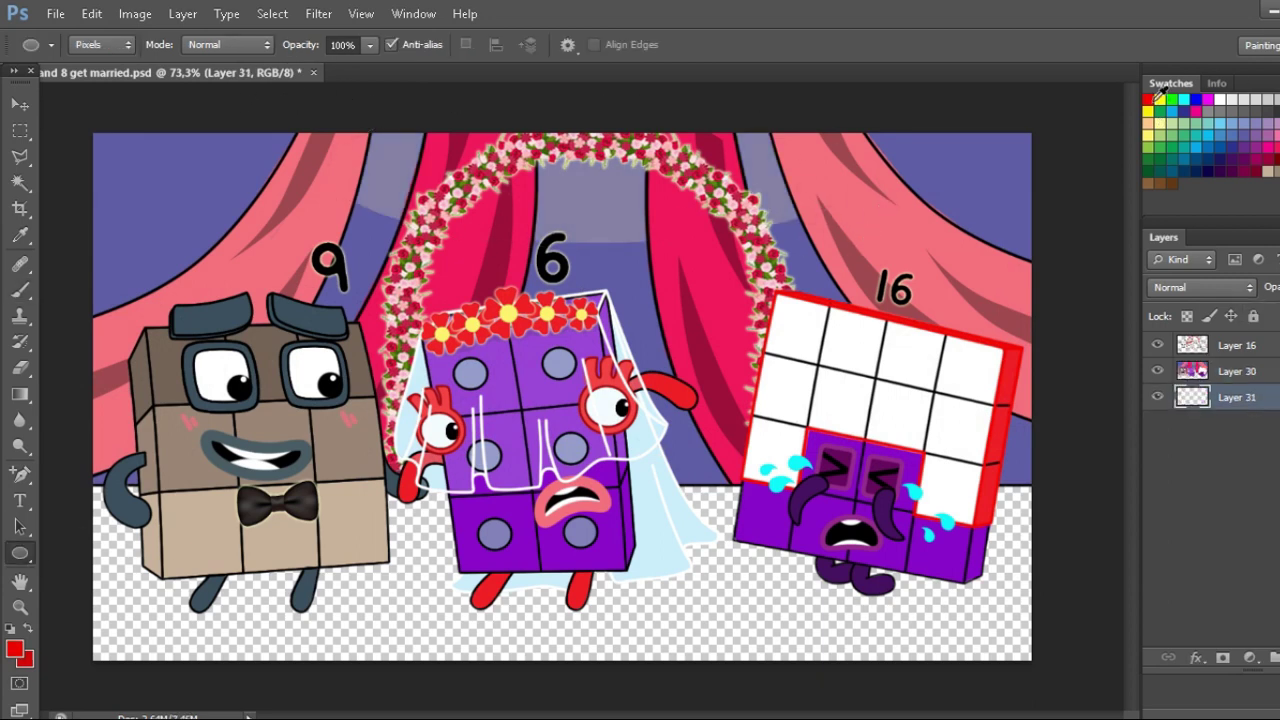
left_click(20, 290)
left_click(107, 492)
left_click(1051, 495, "shift")
key("bracketright")
key("bracketright")
key("bracketright")
key("bracketright")
key("bracketright")
key("bracketright")
mouse_move(1016, 588)
left_mouse_down()
mouse_move(337, 538)
mouse_move(112, 639)
left_mouse_up()
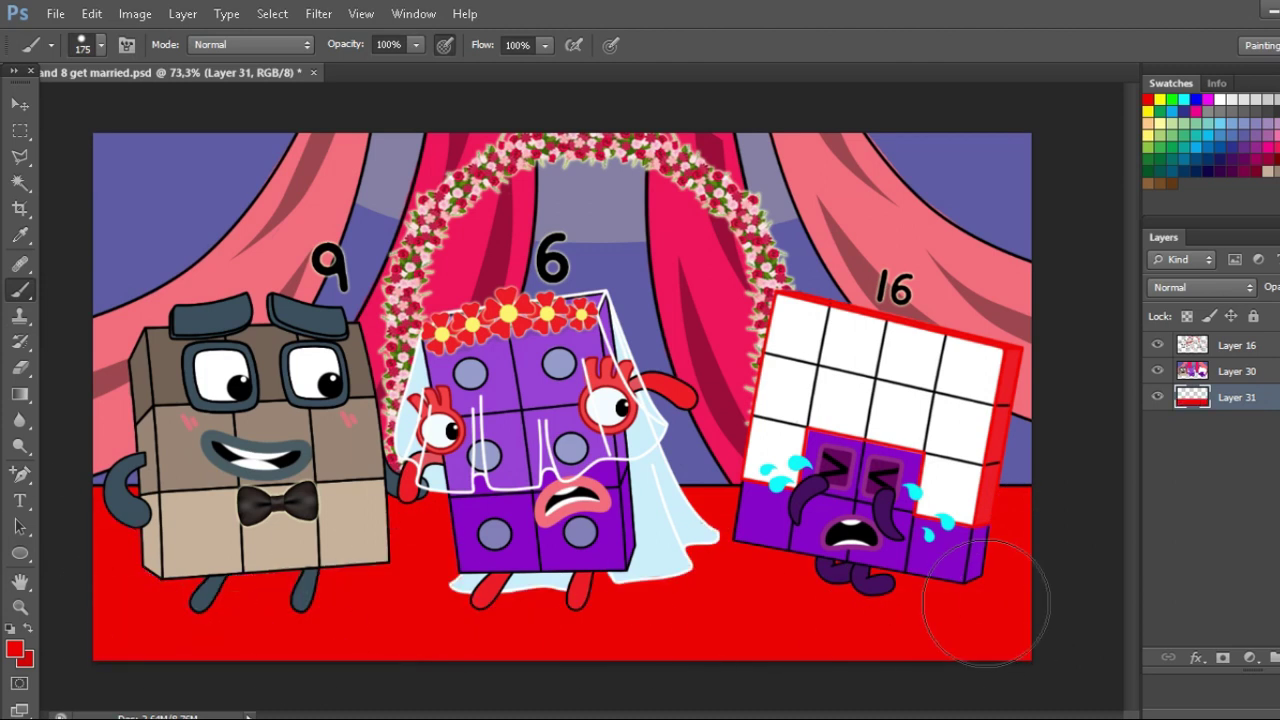
On a new layer above the floor, draw translucent black ellipses as shadows under characters 9, 6 and 16.
left_click(1279, 657)
left_click(20, 554)
left_click_drag(166, 592, 352, 619)
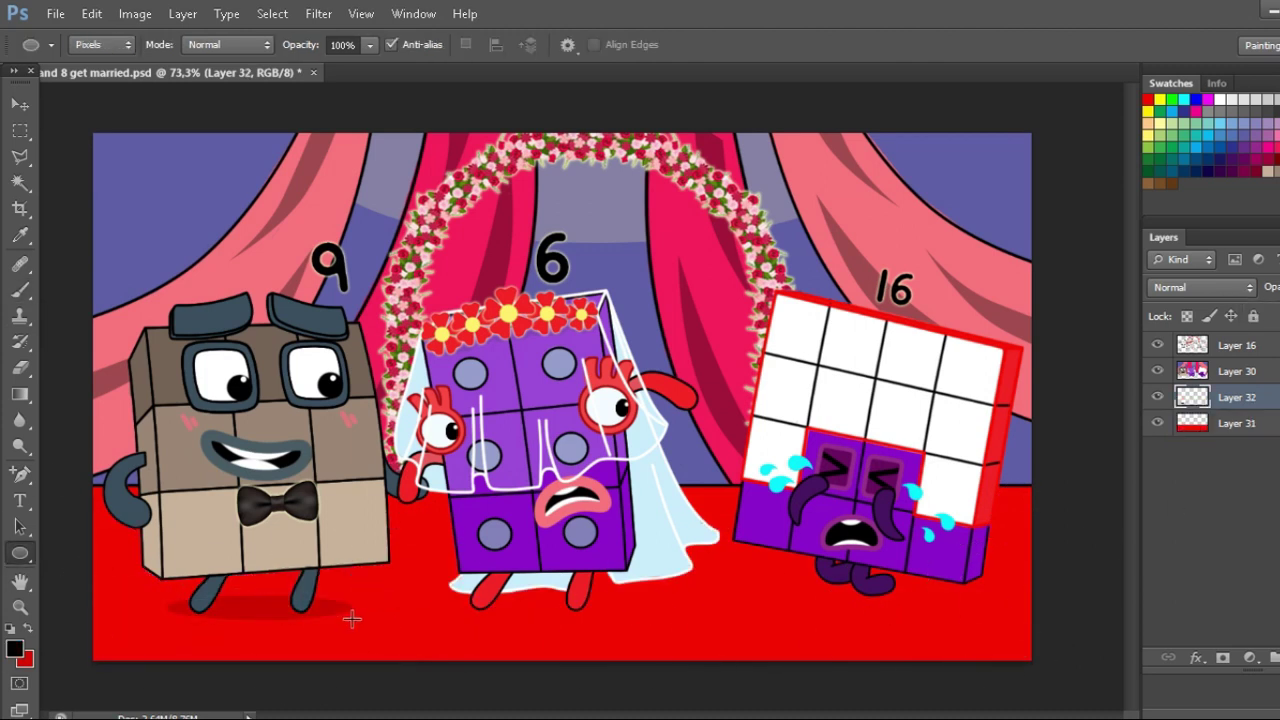
left_click_drag(451, 574, 698, 589)
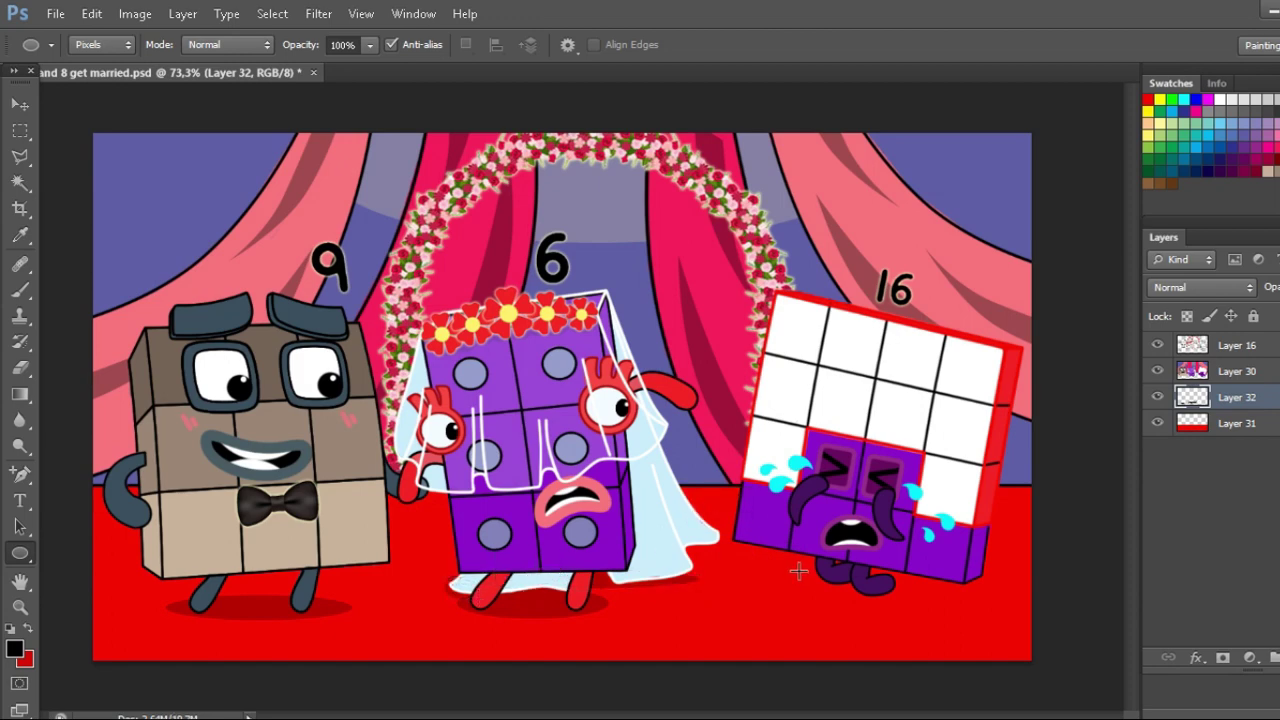
left_click_drag(799, 571, 942, 592)
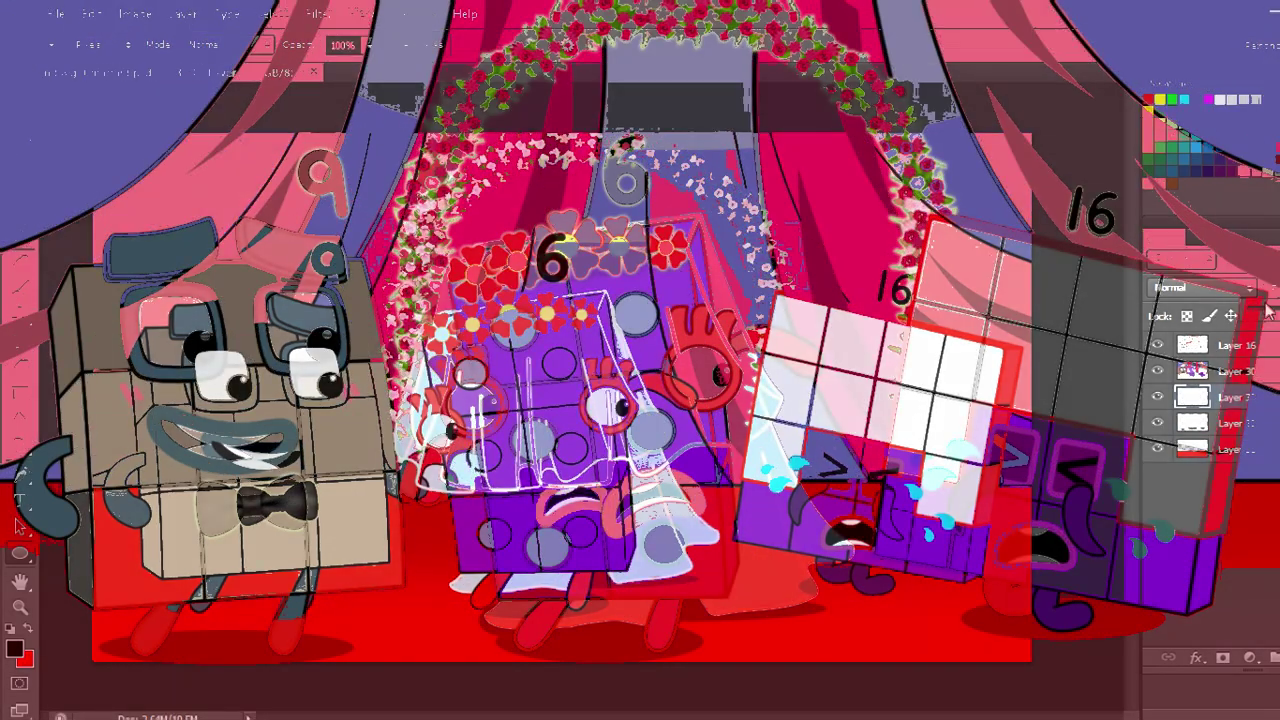